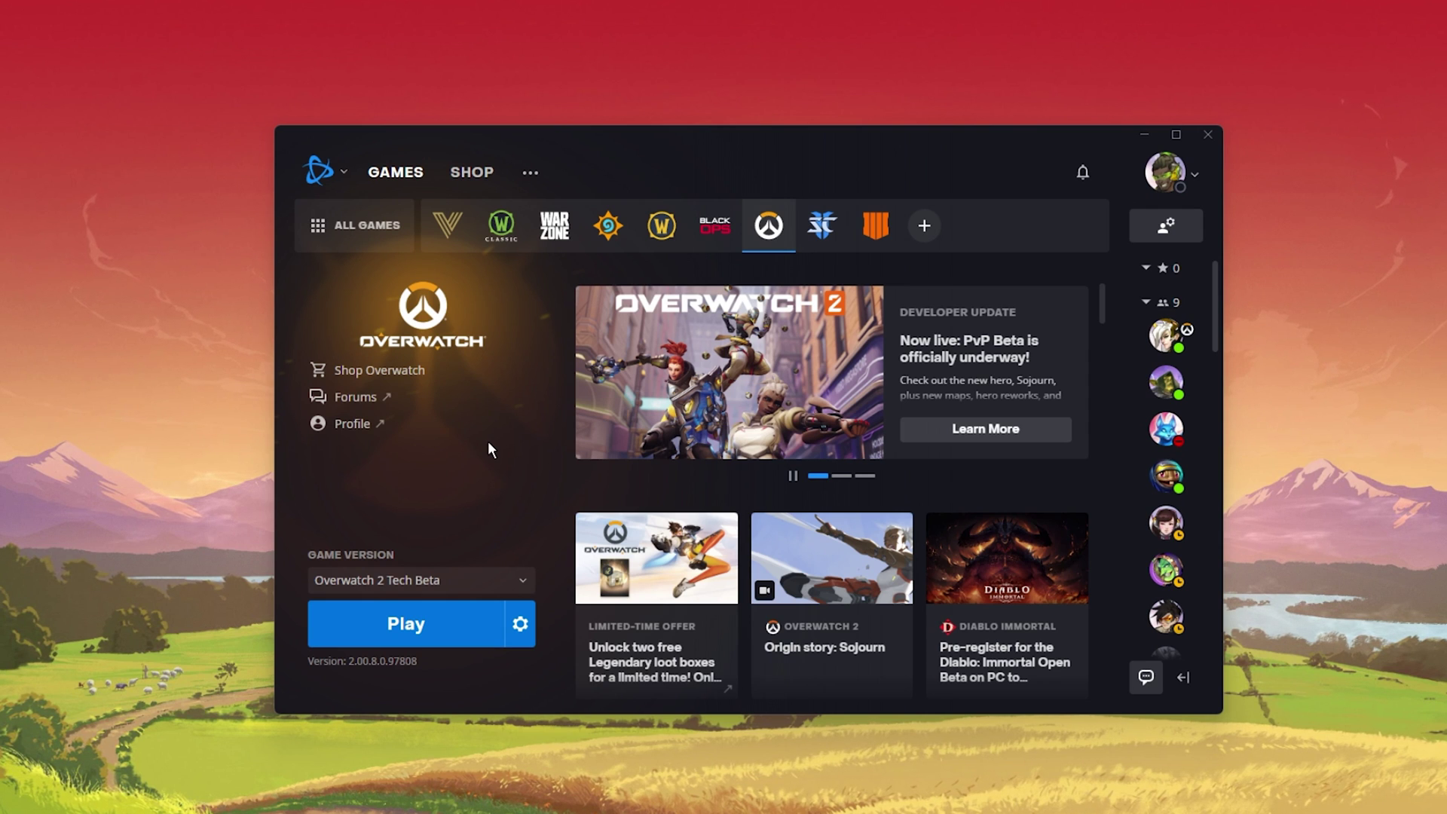
# Check Overwatch's game version list, then open its options menu showing Scan and Repair
pyautogui.click(417, 580)
pyautogui.click(417, 579)
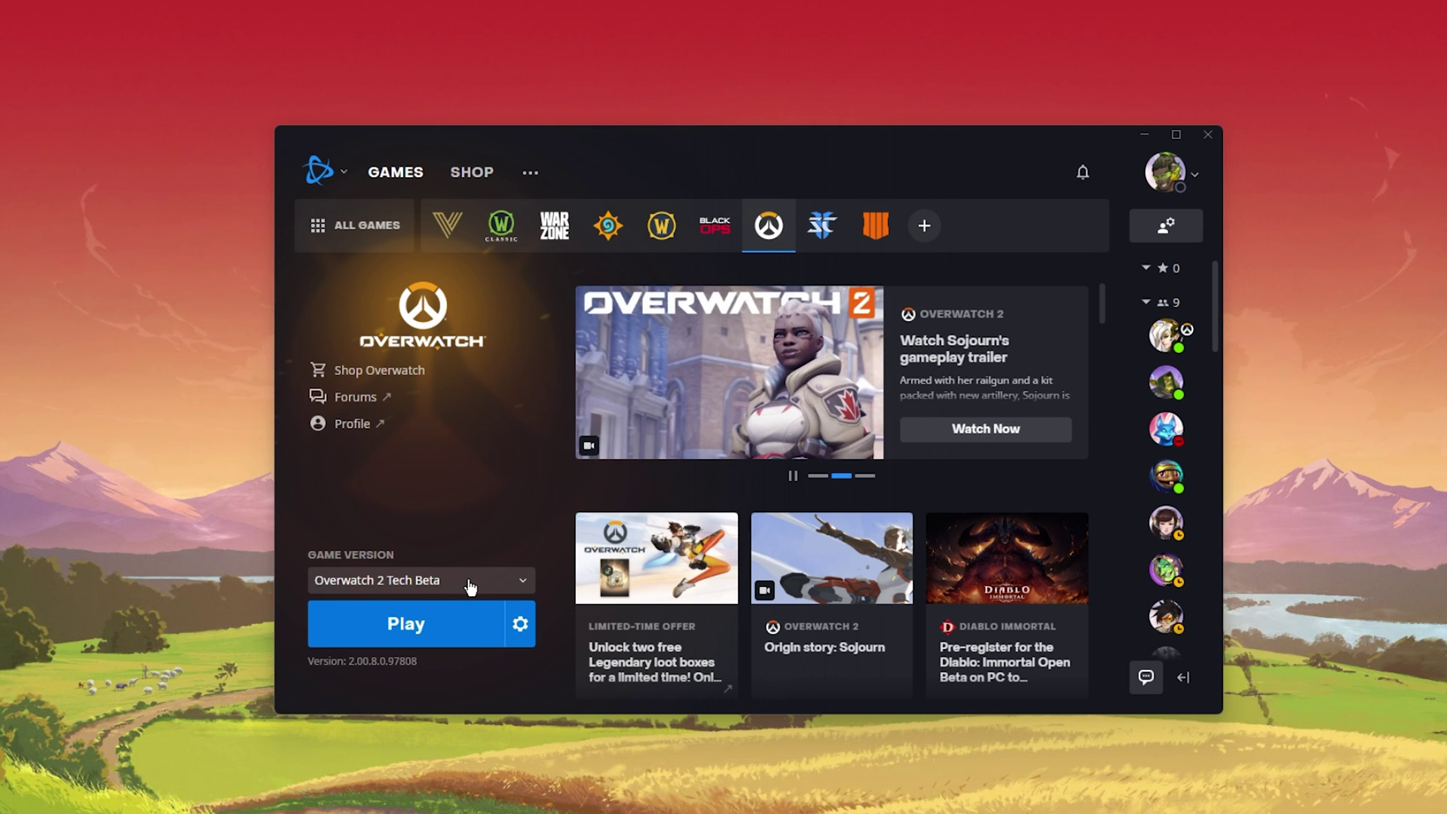
pyautogui.click(522, 627)
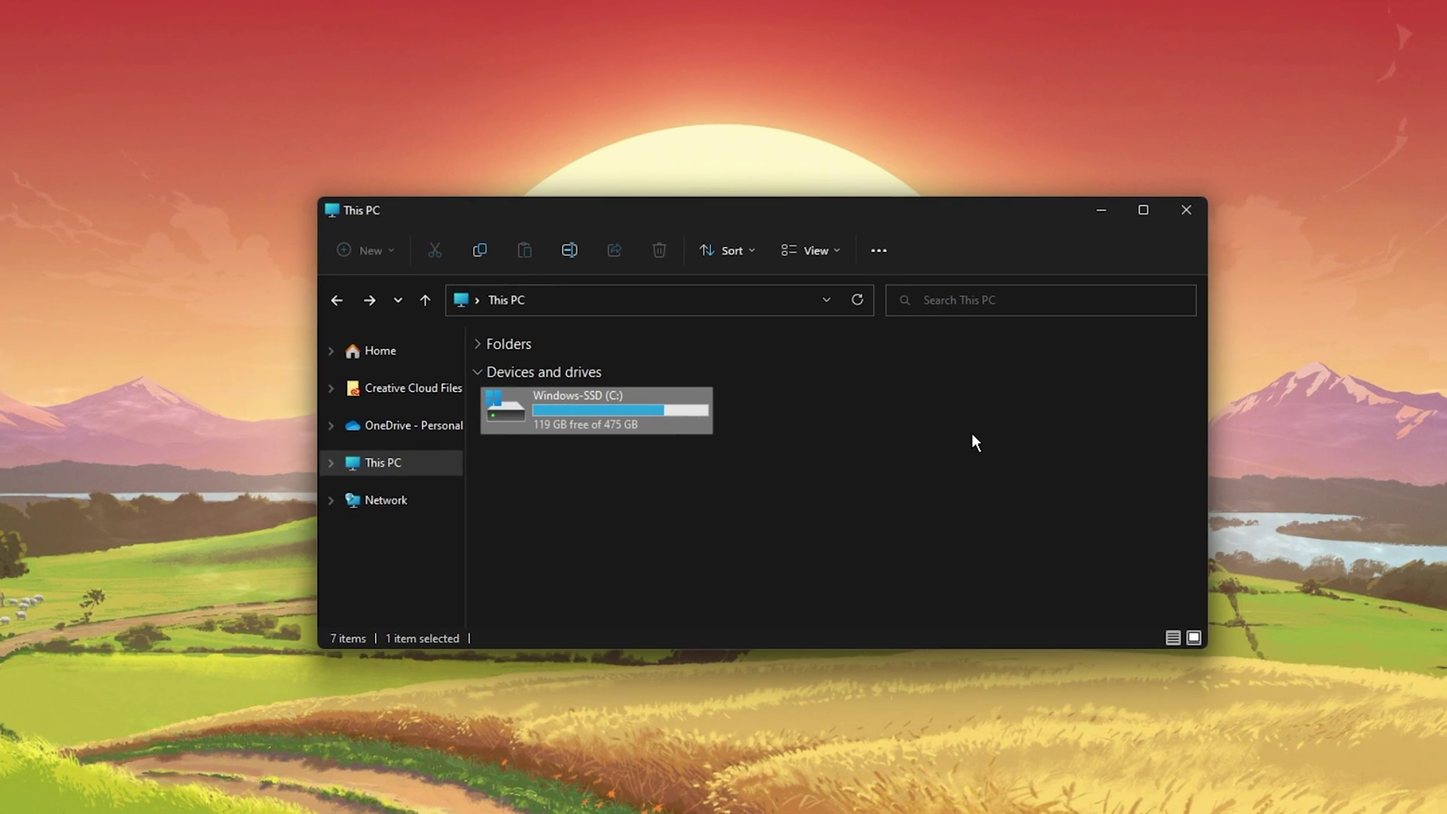
# Navigate File Explorer to C:\Program Files (x86)\Overwatch\_beta_
pyautogui.moveTo(793, 218); pyautogui.dragTo(775, 214)
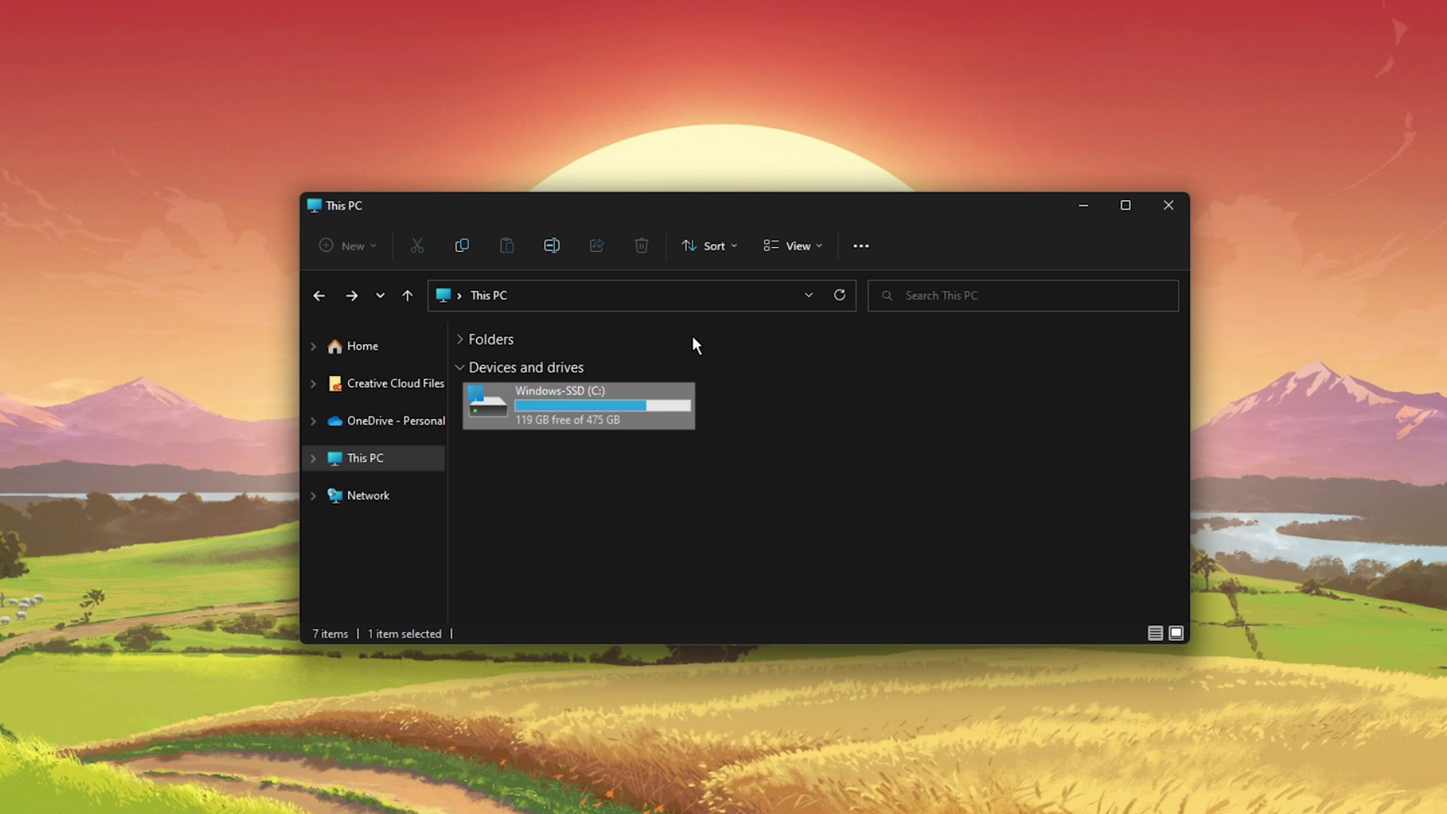
pyautogui.moveTo(587, 405)
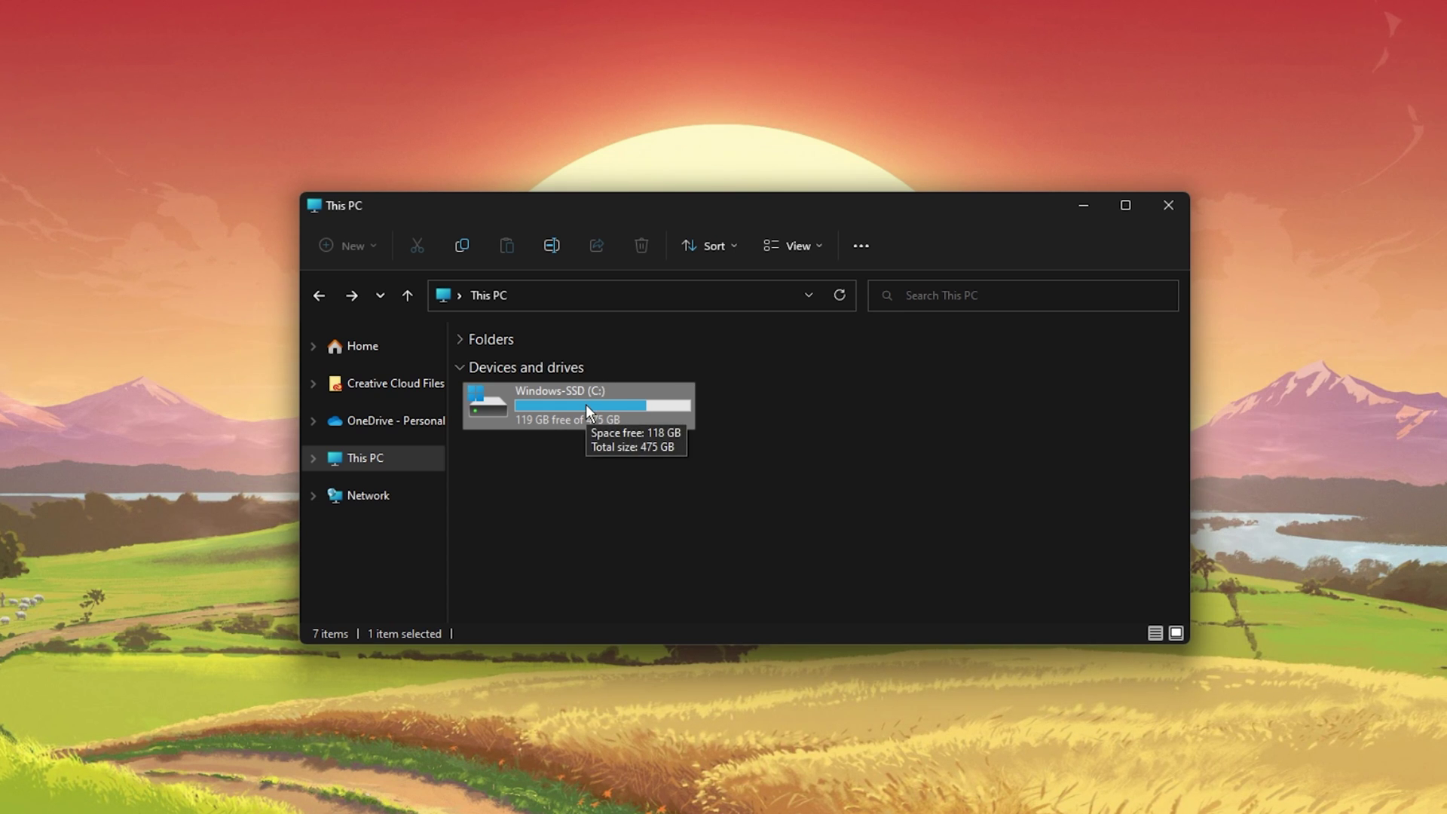
pyautogui.hotkey('alt', 'Right')
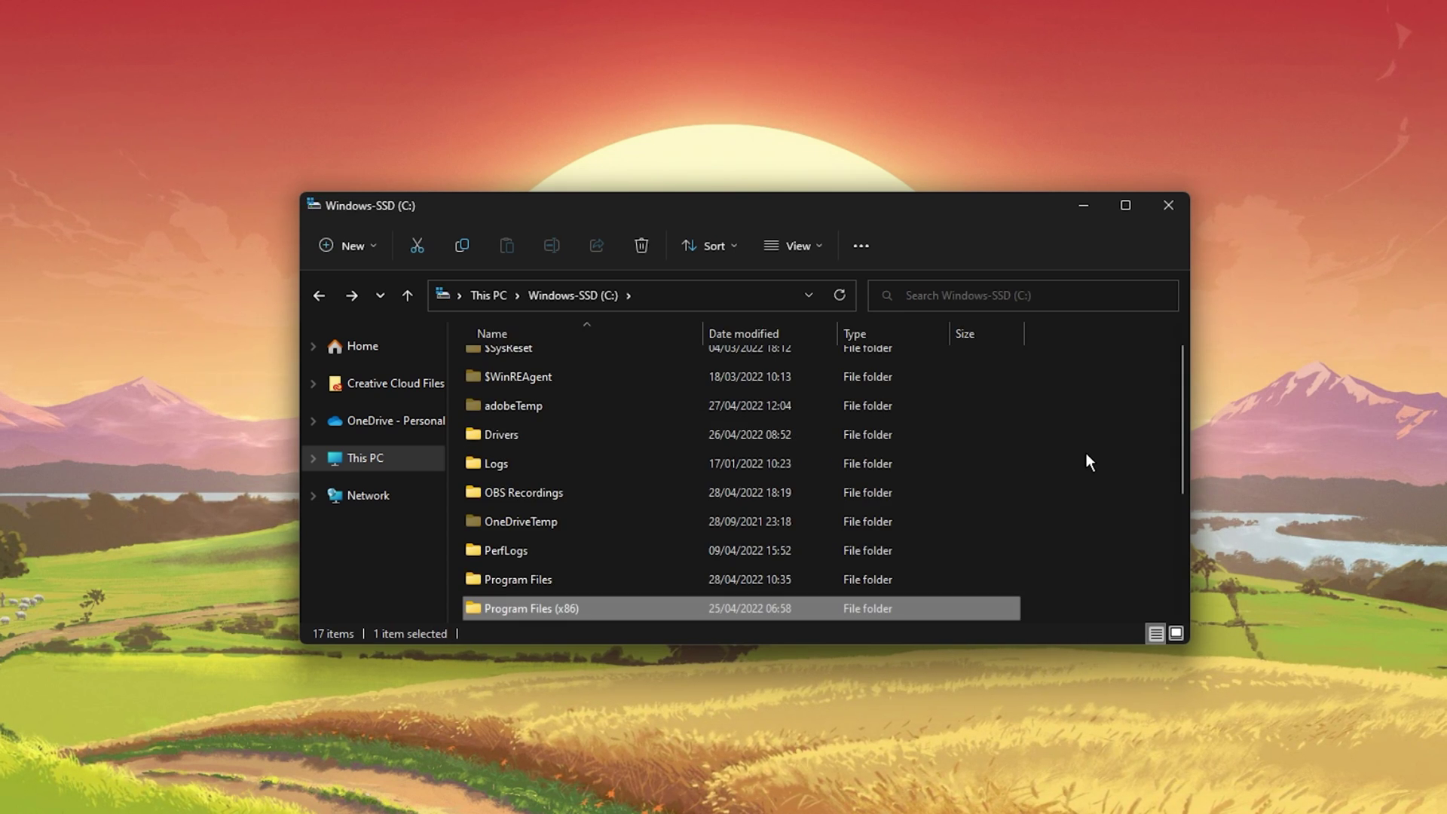
pyautogui.hotkey('alt', 'Right')
pyautogui.hotkey('alt', 'Right')
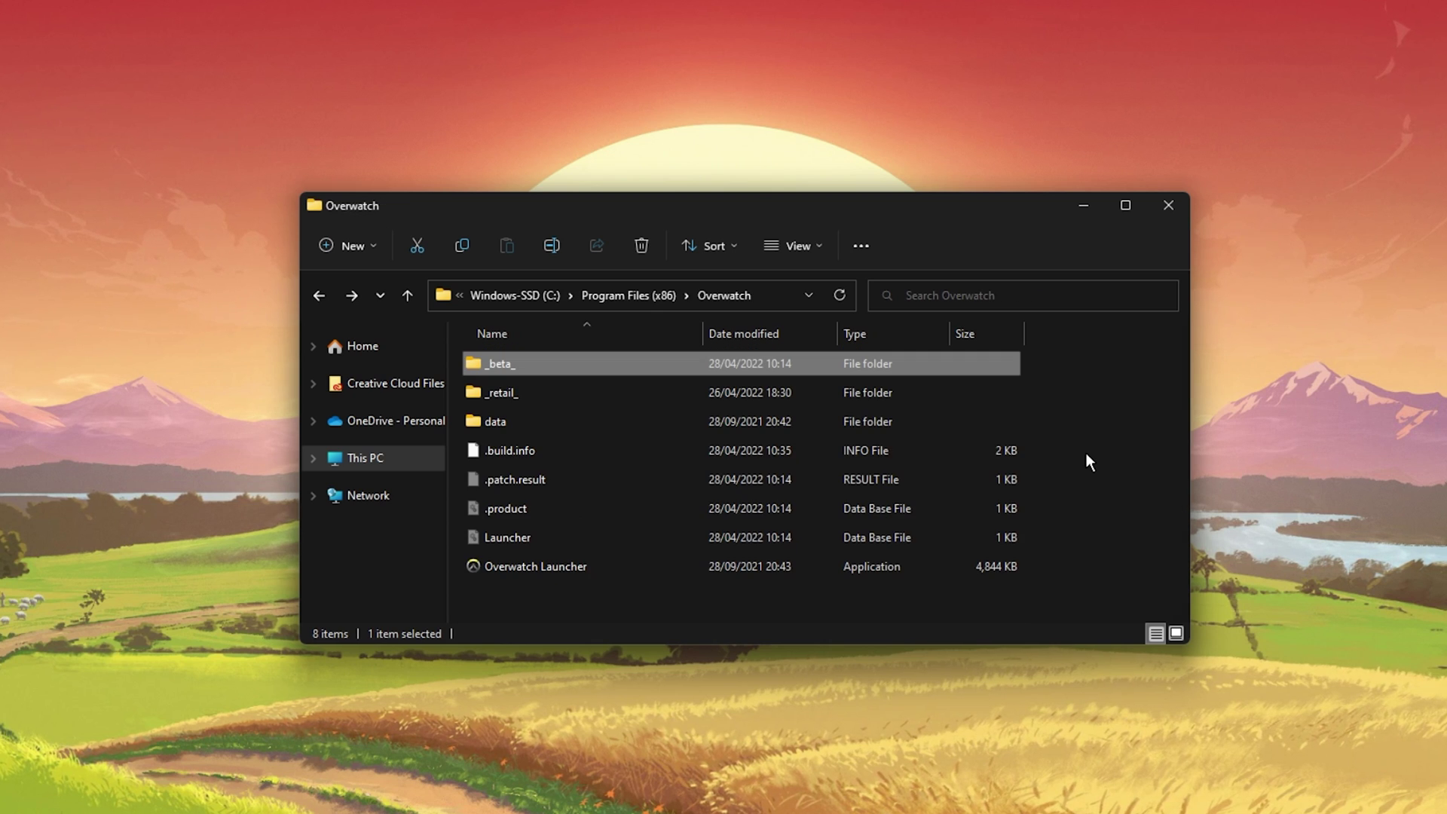
pyautogui.hotkey('alt', 'Right')
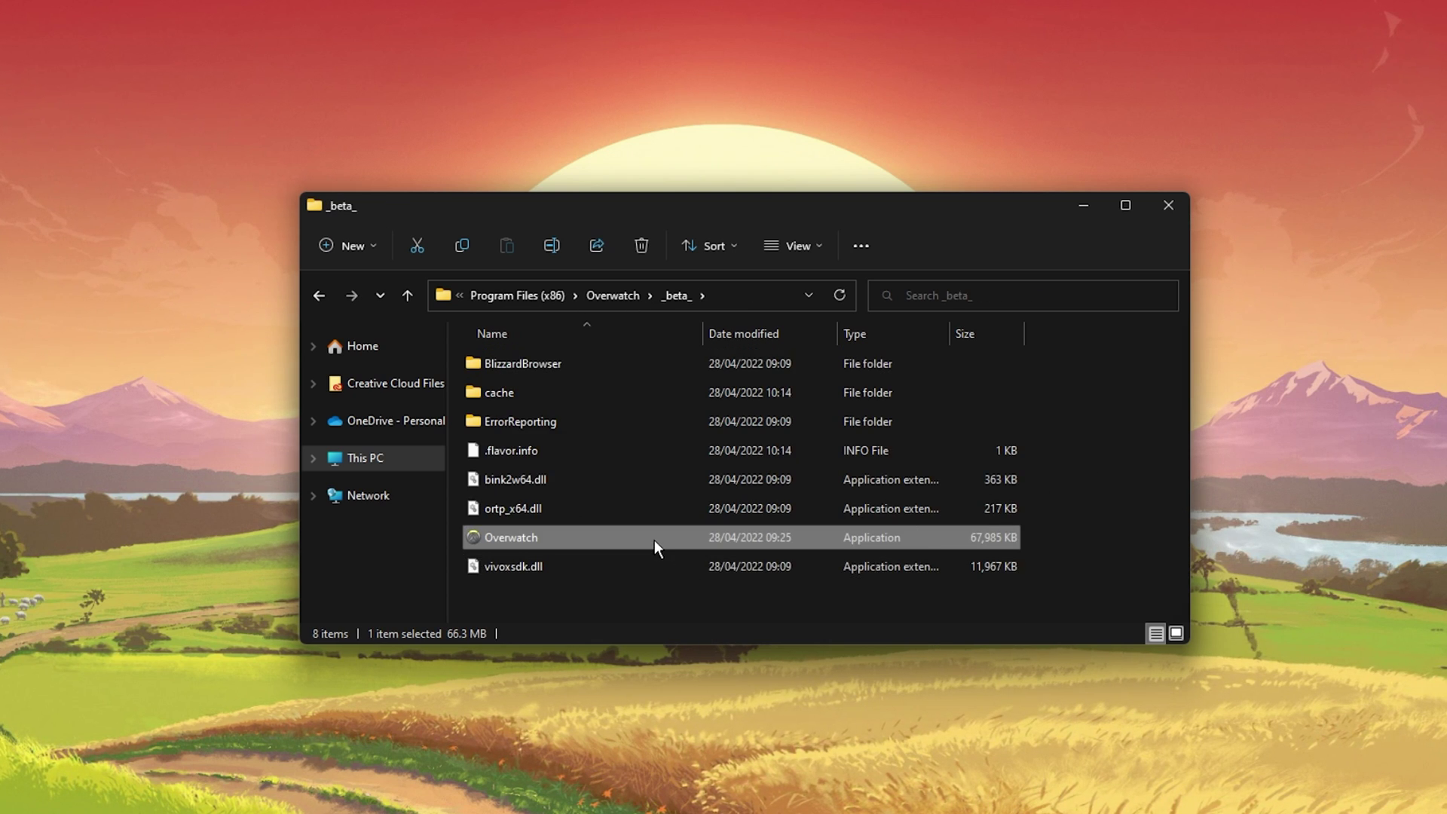
# Open the Overwatch application's Properties dialog and close File Explorer behind it
pyautogui.rightClick(654, 540)
pyautogui.click(726, 753)
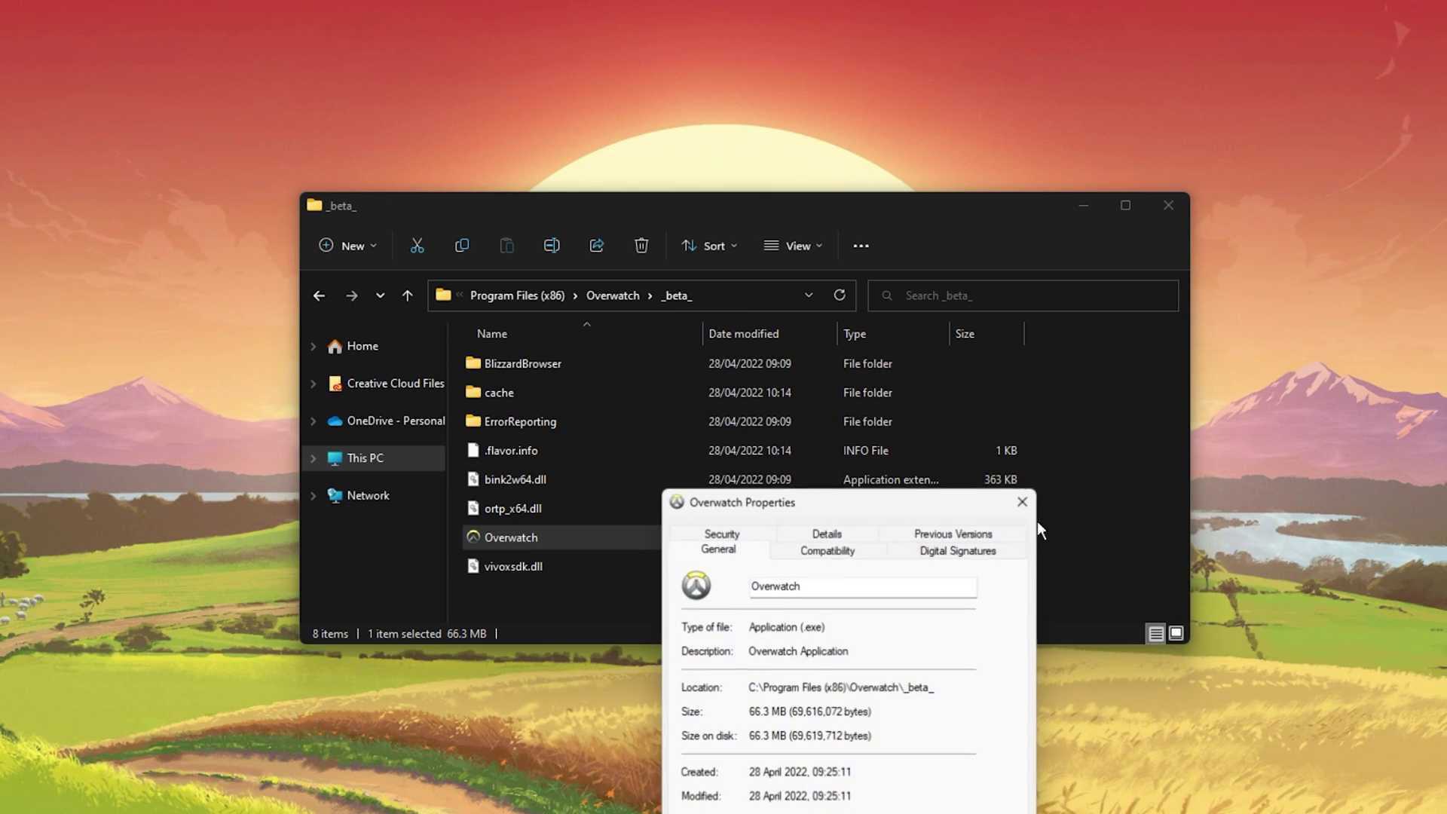
pyautogui.moveTo(822, 507); pyautogui.dragTo(698, 181)
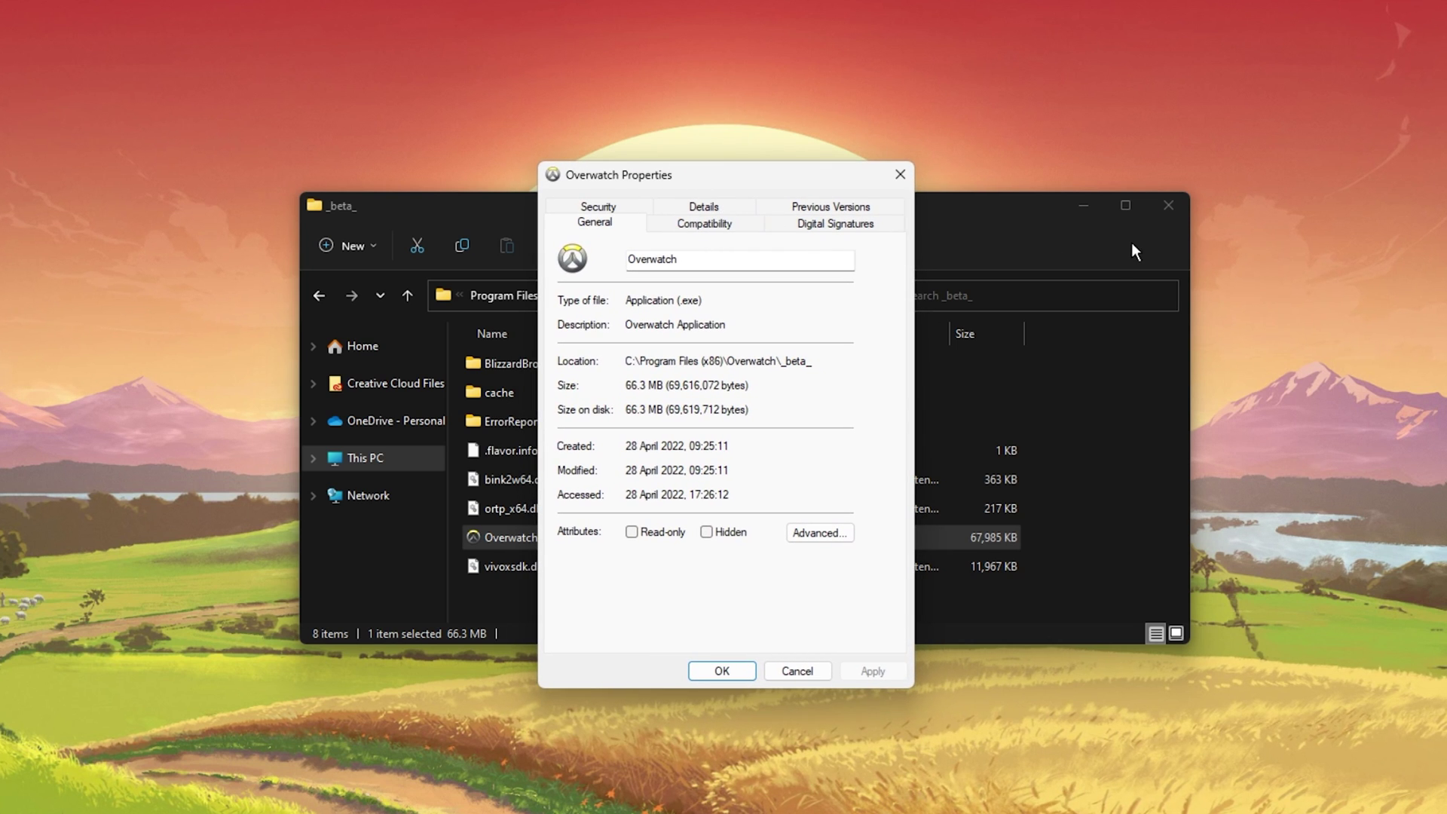
pyautogui.click(1167, 205)
# Tick Disable full-screen optimisations on the Compatibility tab, then apply and confirm
pyautogui.click(684, 225)
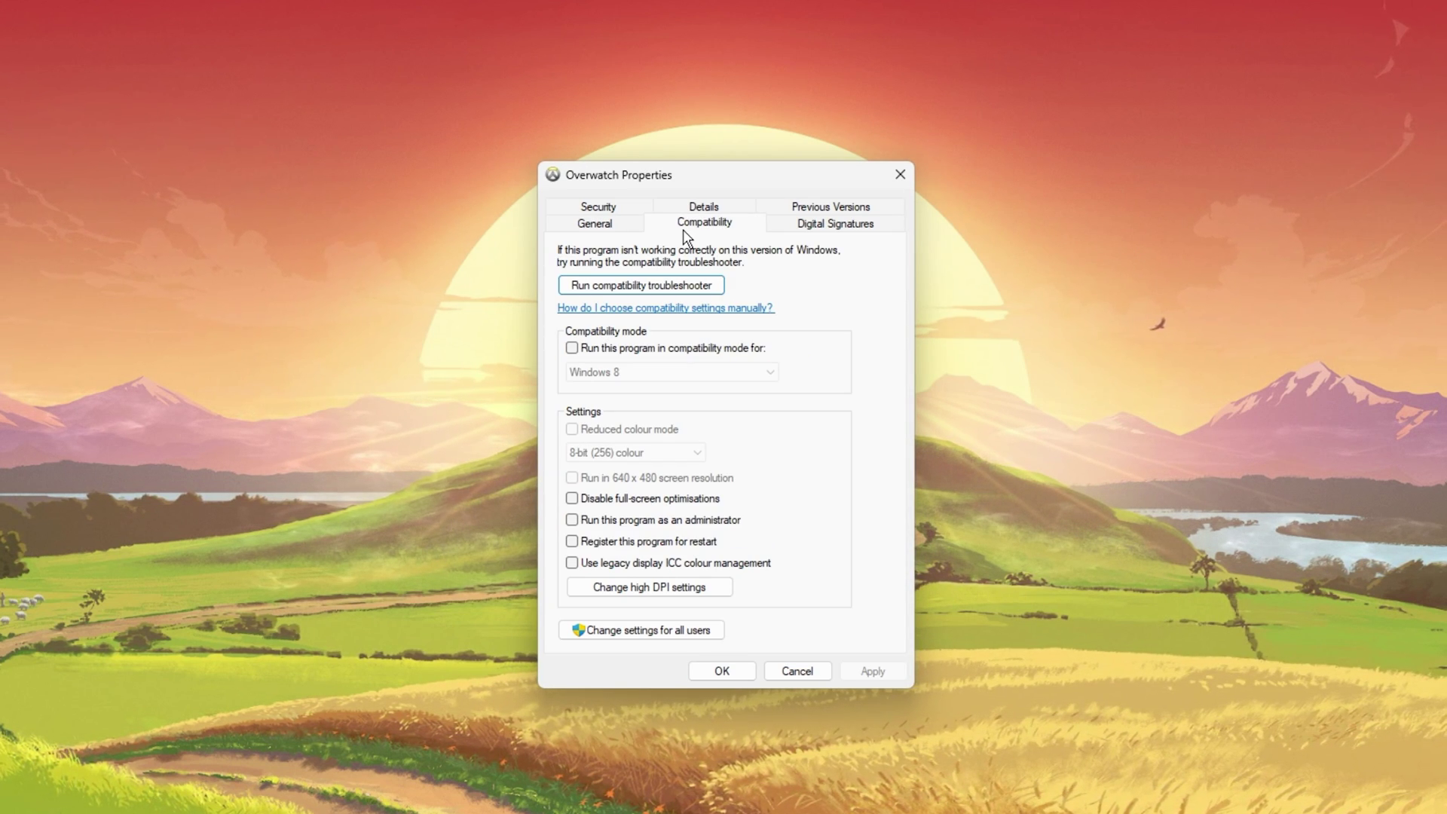
pyautogui.click(572, 501)
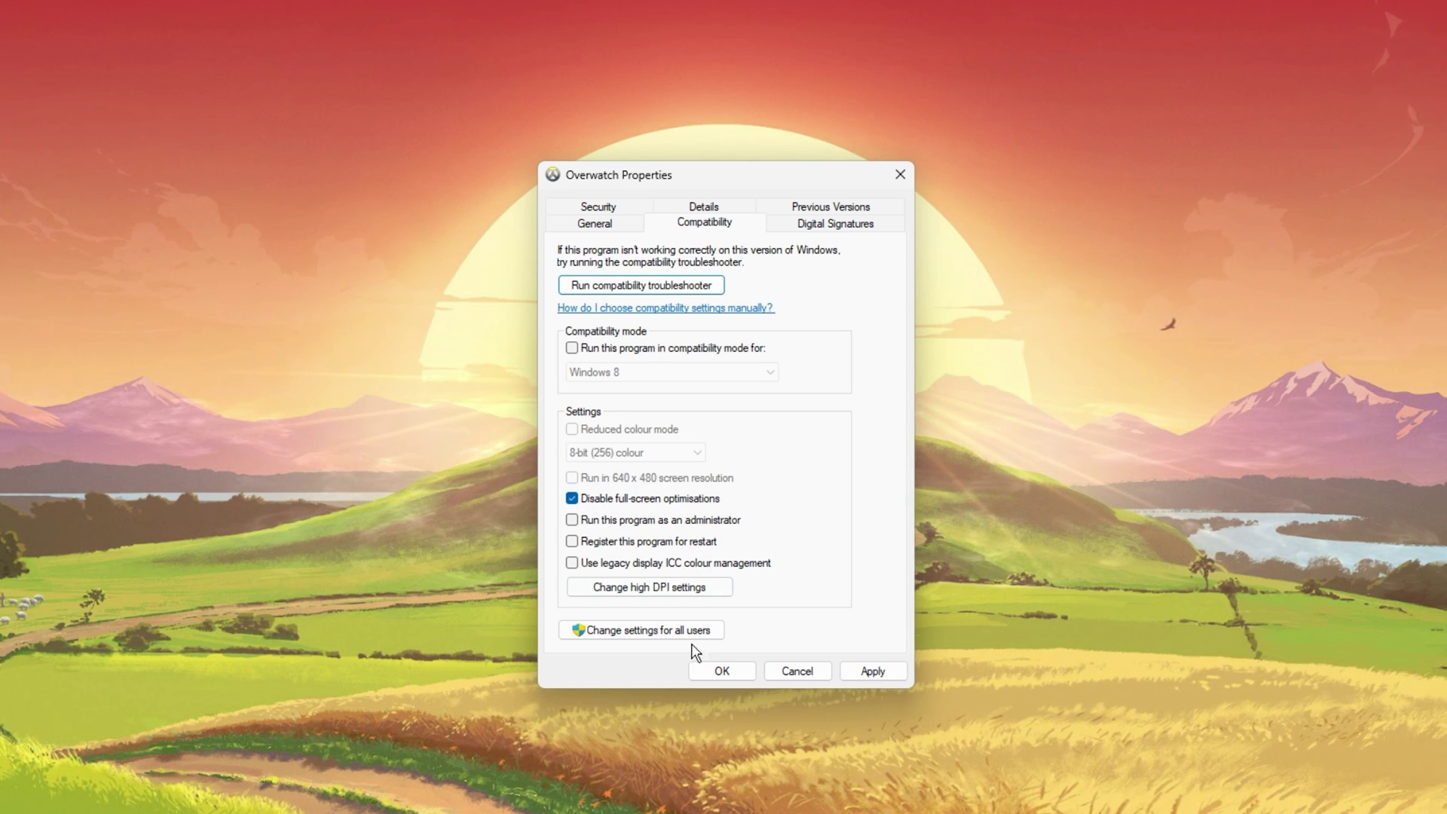
pyautogui.click(879, 677)
pyautogui.click(731, 670)
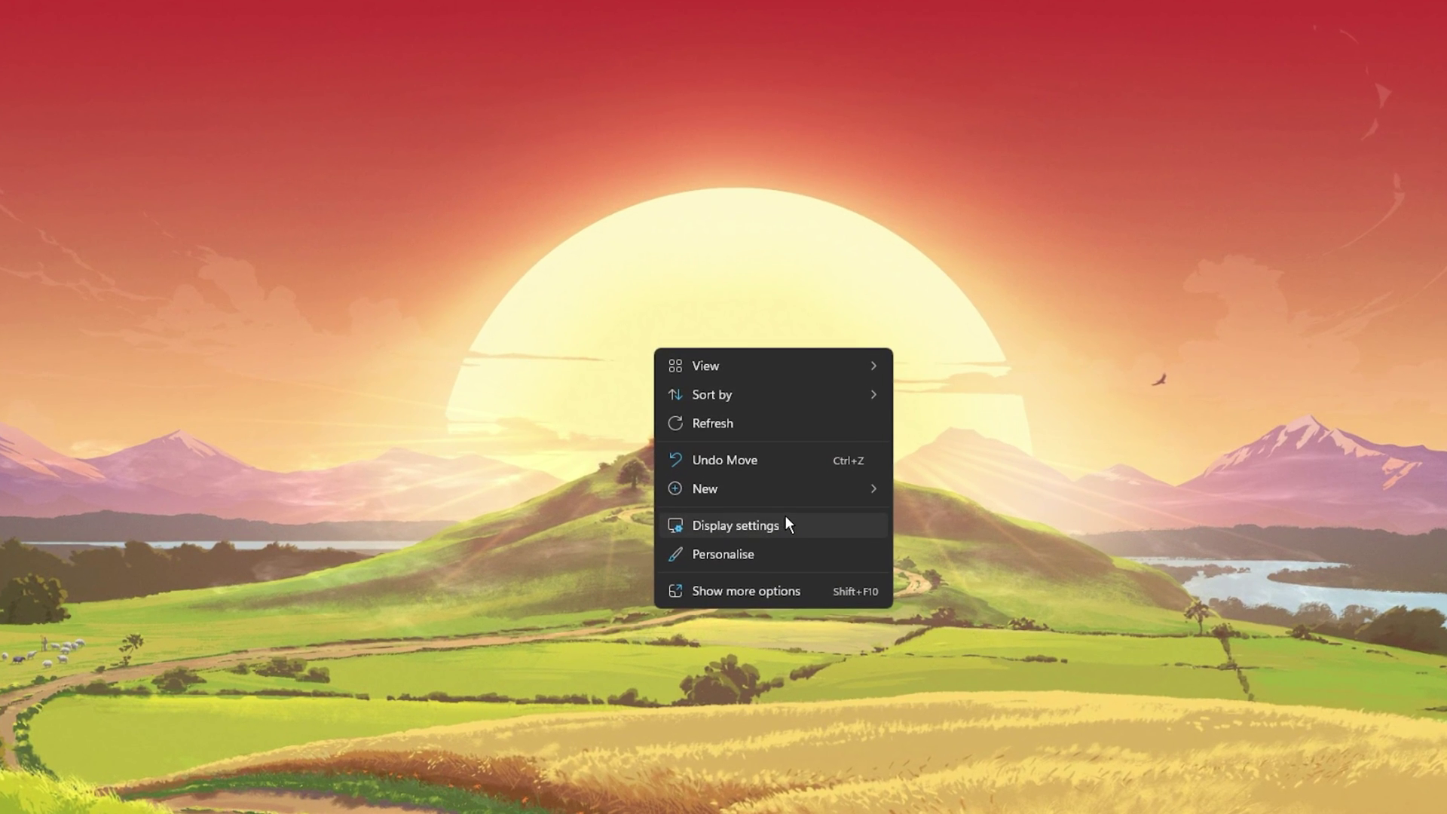
# Open Display settings and scroll to Scale & layout, showing 3440 × 1440 at 100%
pyautogui.click(783, 514)
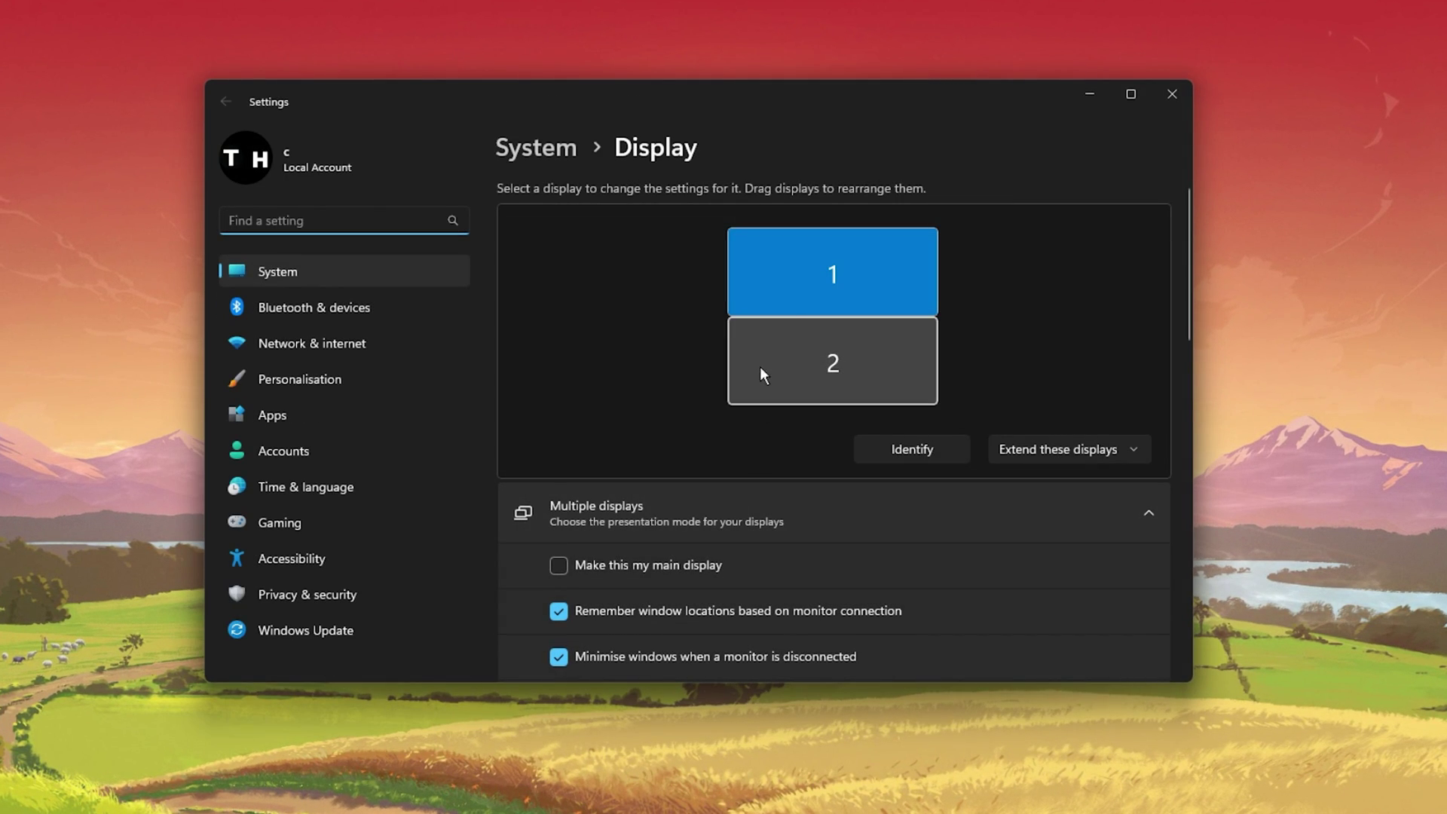
pyautogui.scroll(-10, 830, 276)
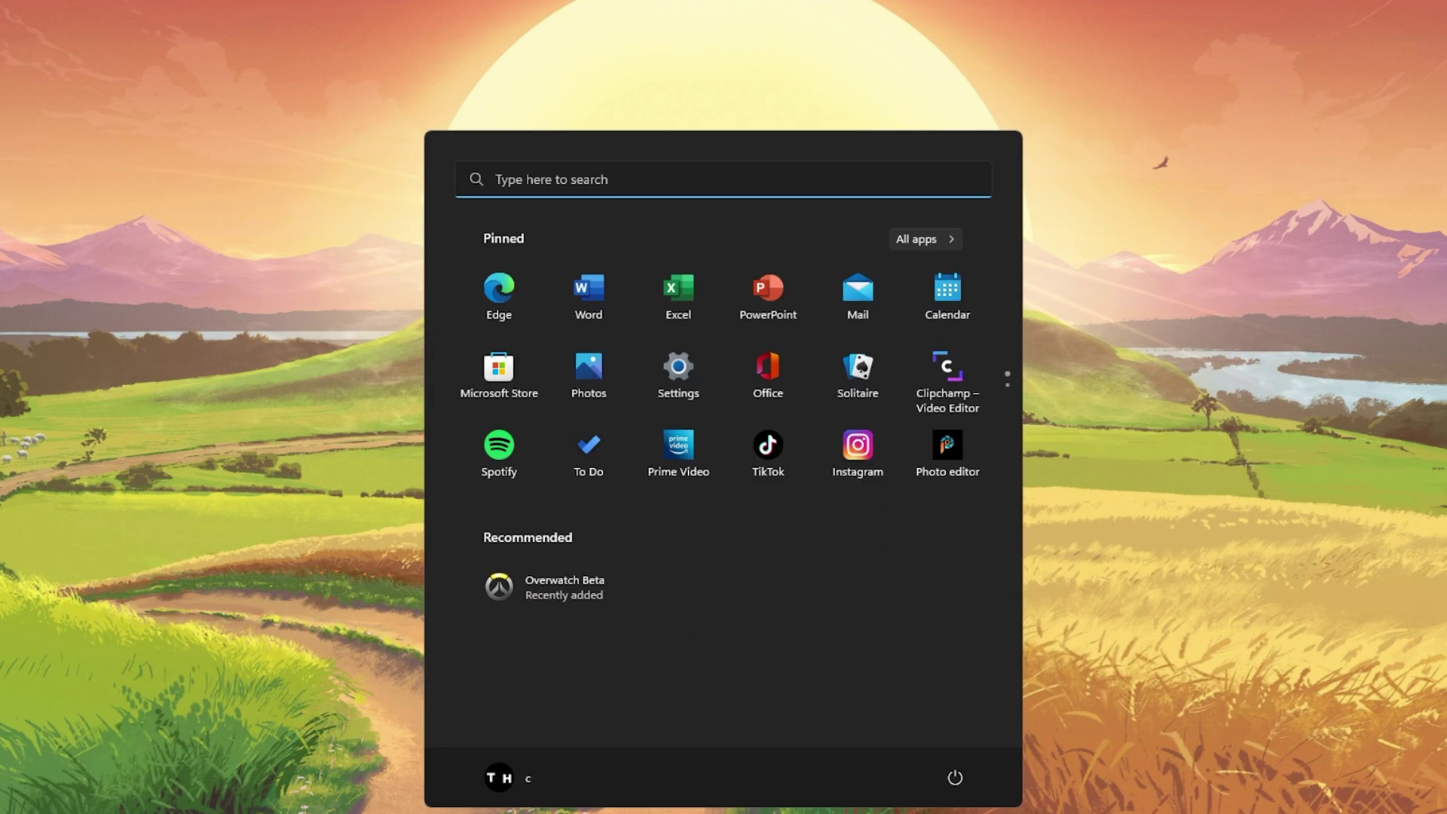
pyautogui.write('task')
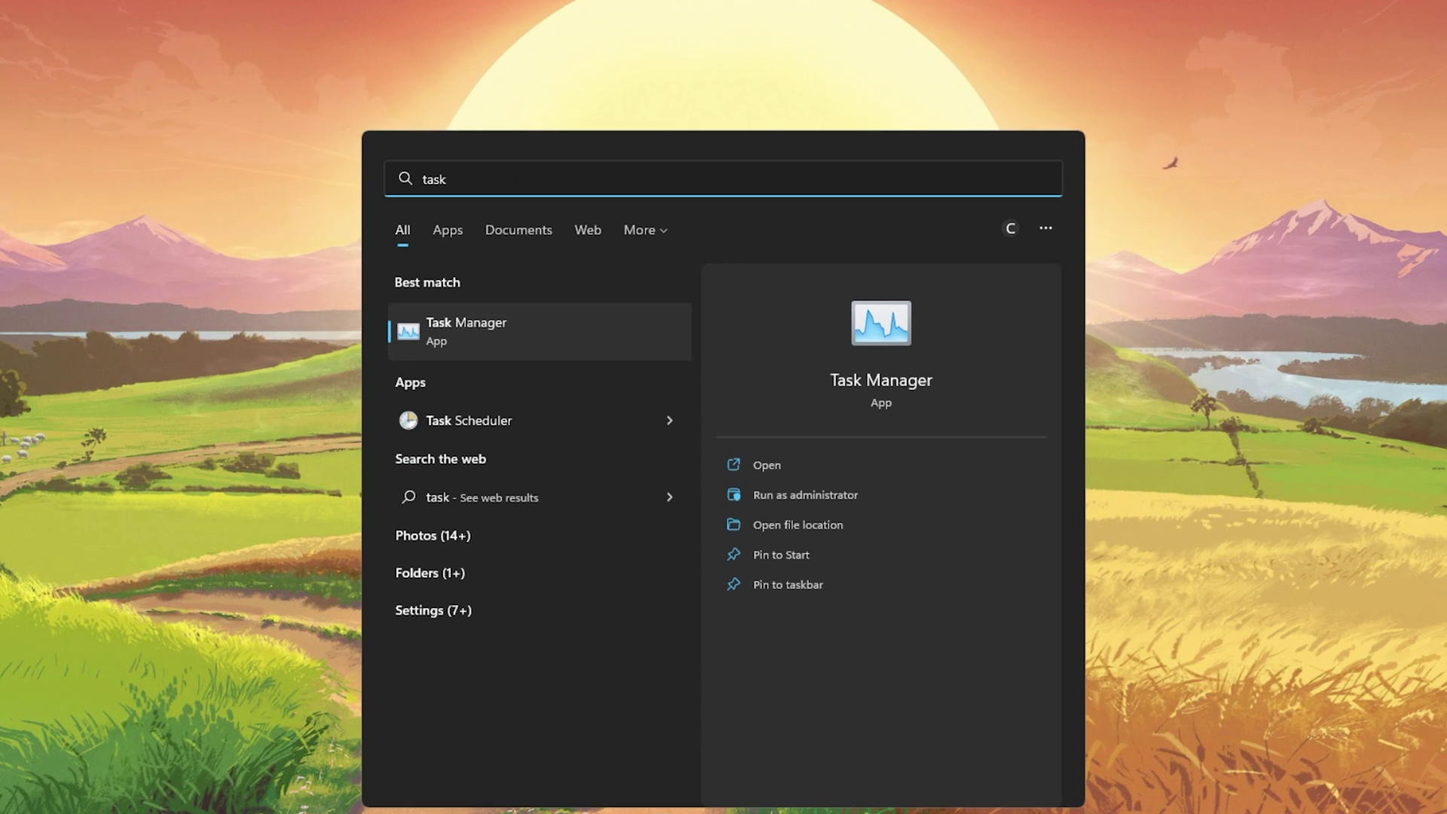
pyautogui.press('Return')
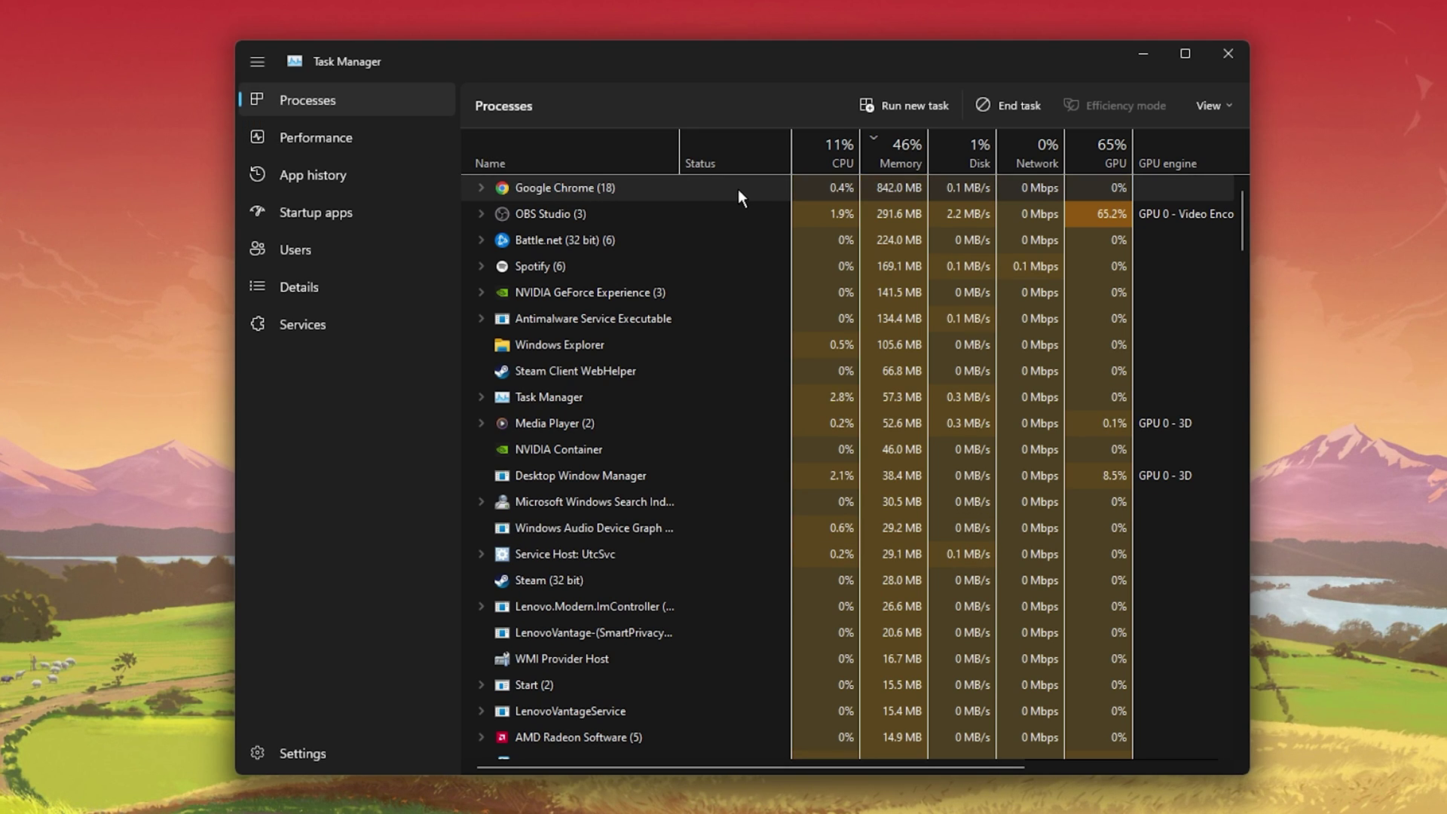
pyautogui.rightClick(738, 194)
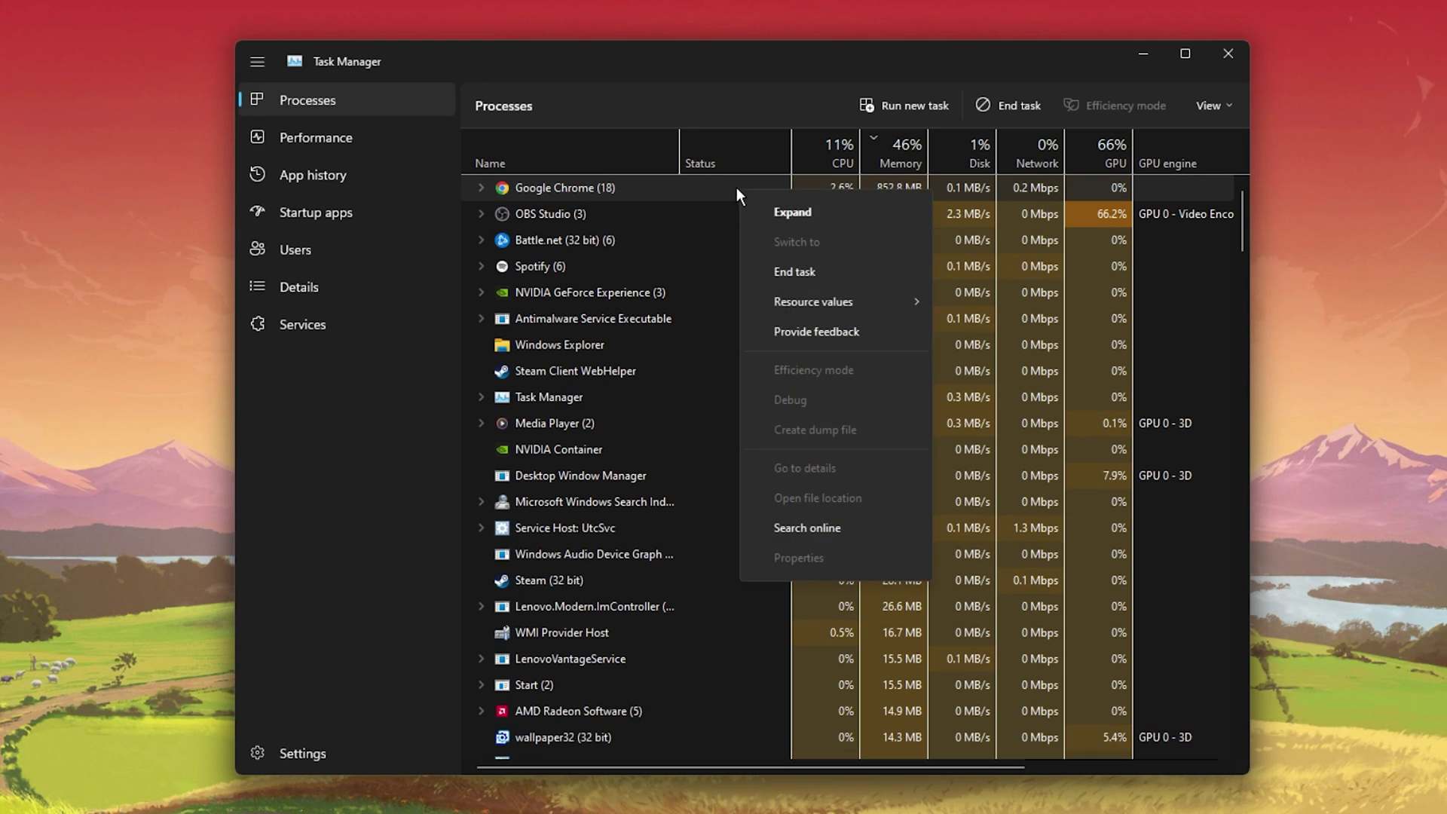
pyautogui.click(660, 215)
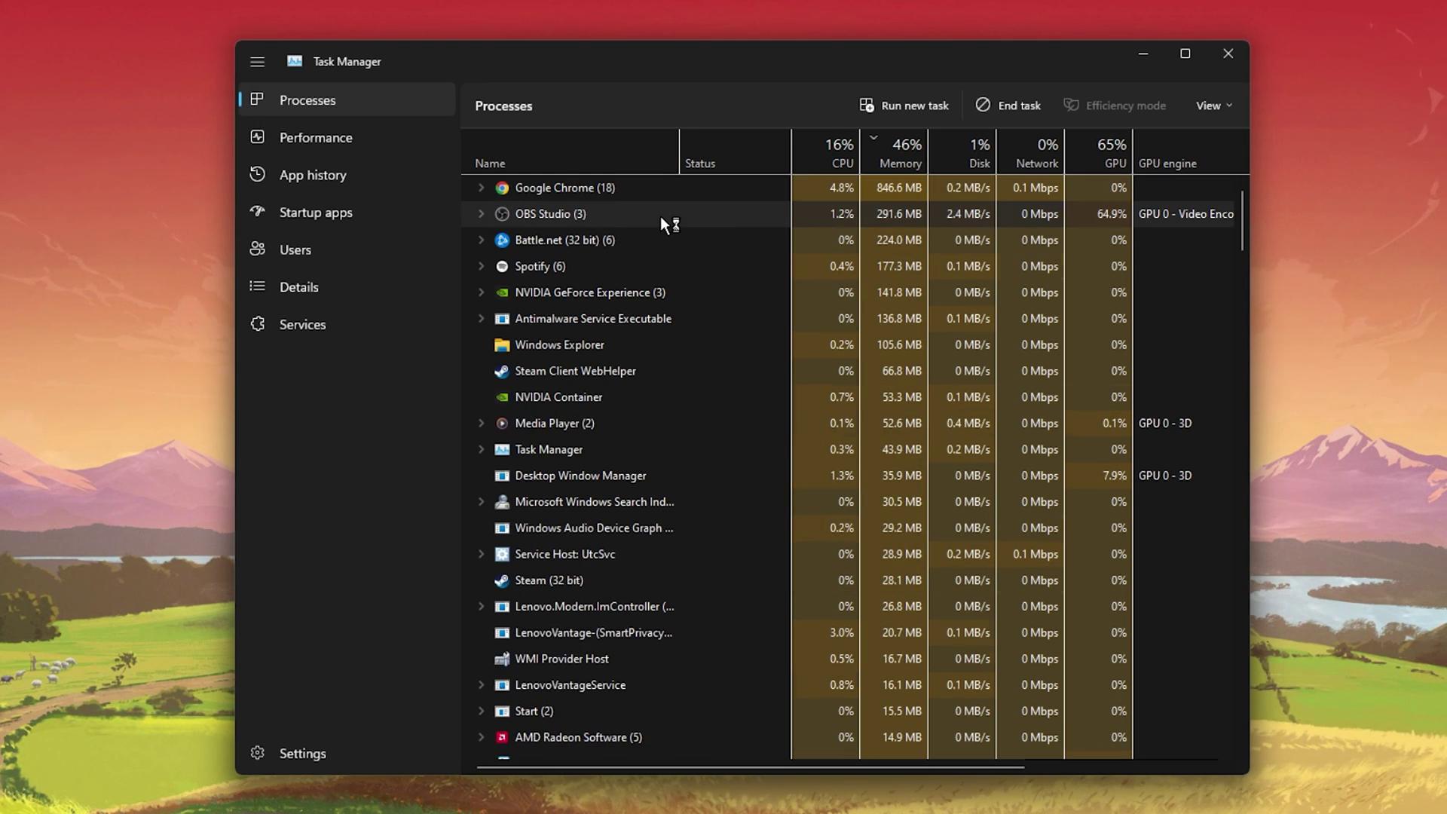
pyautogui.rightClick(717, 371)
pyautogui.click(695, 369)
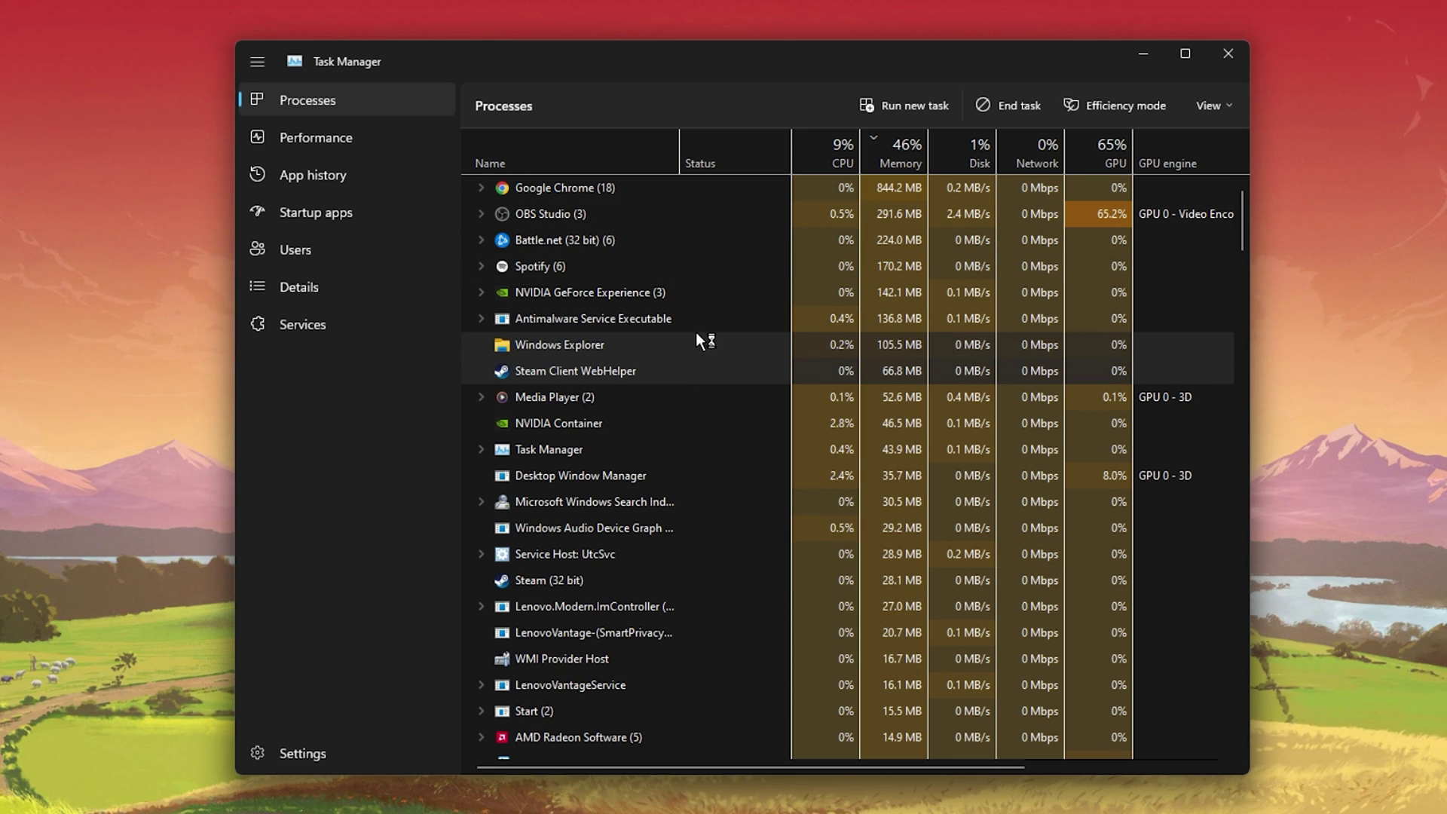
pyautogui.scroll(-2, 686, 370)
pyautogui.scroll(-2, 676, 478)
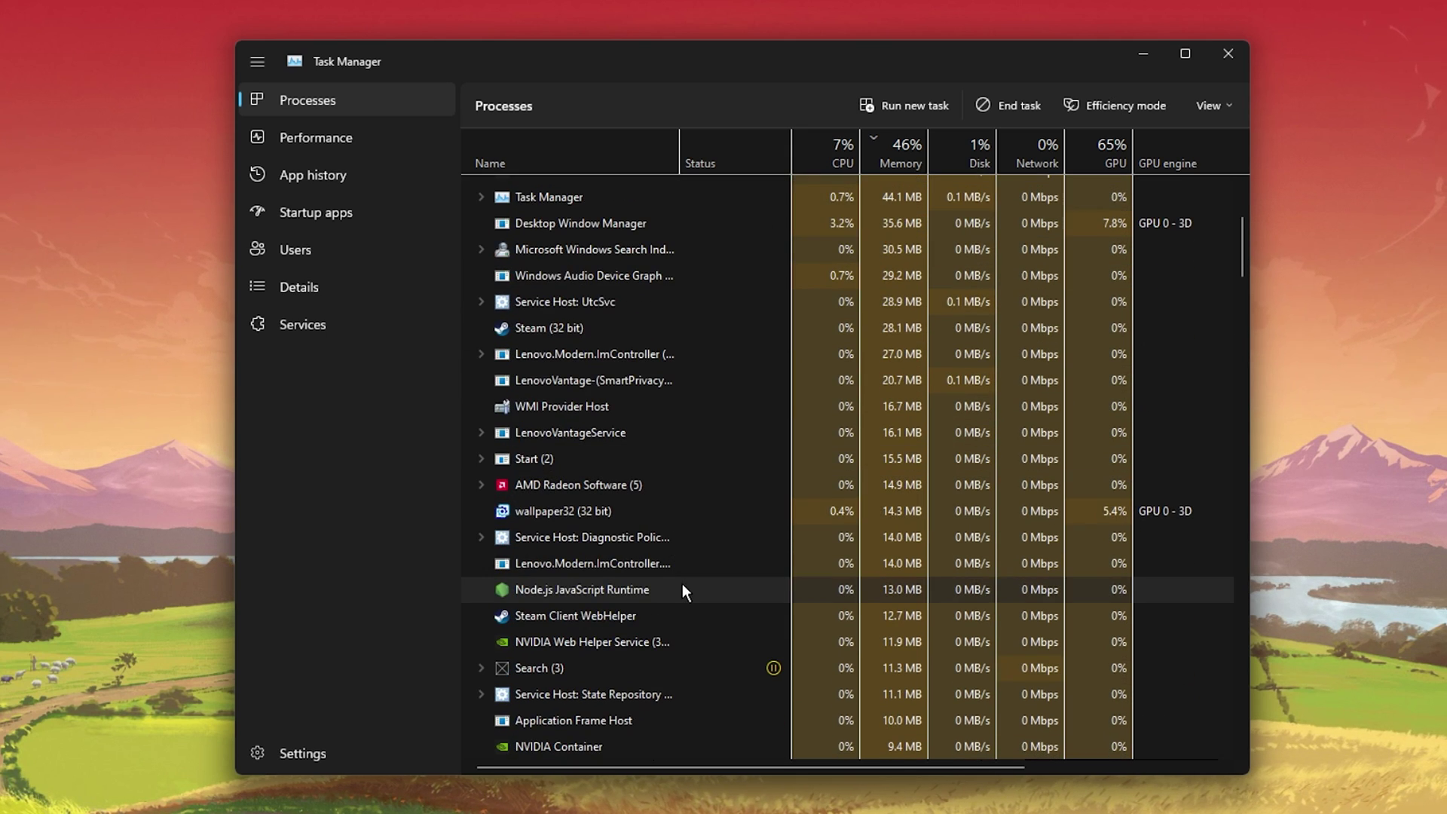
pyautogui.scroll(3, 681, 584)
pyautogui.scroll(3, 683, 579)
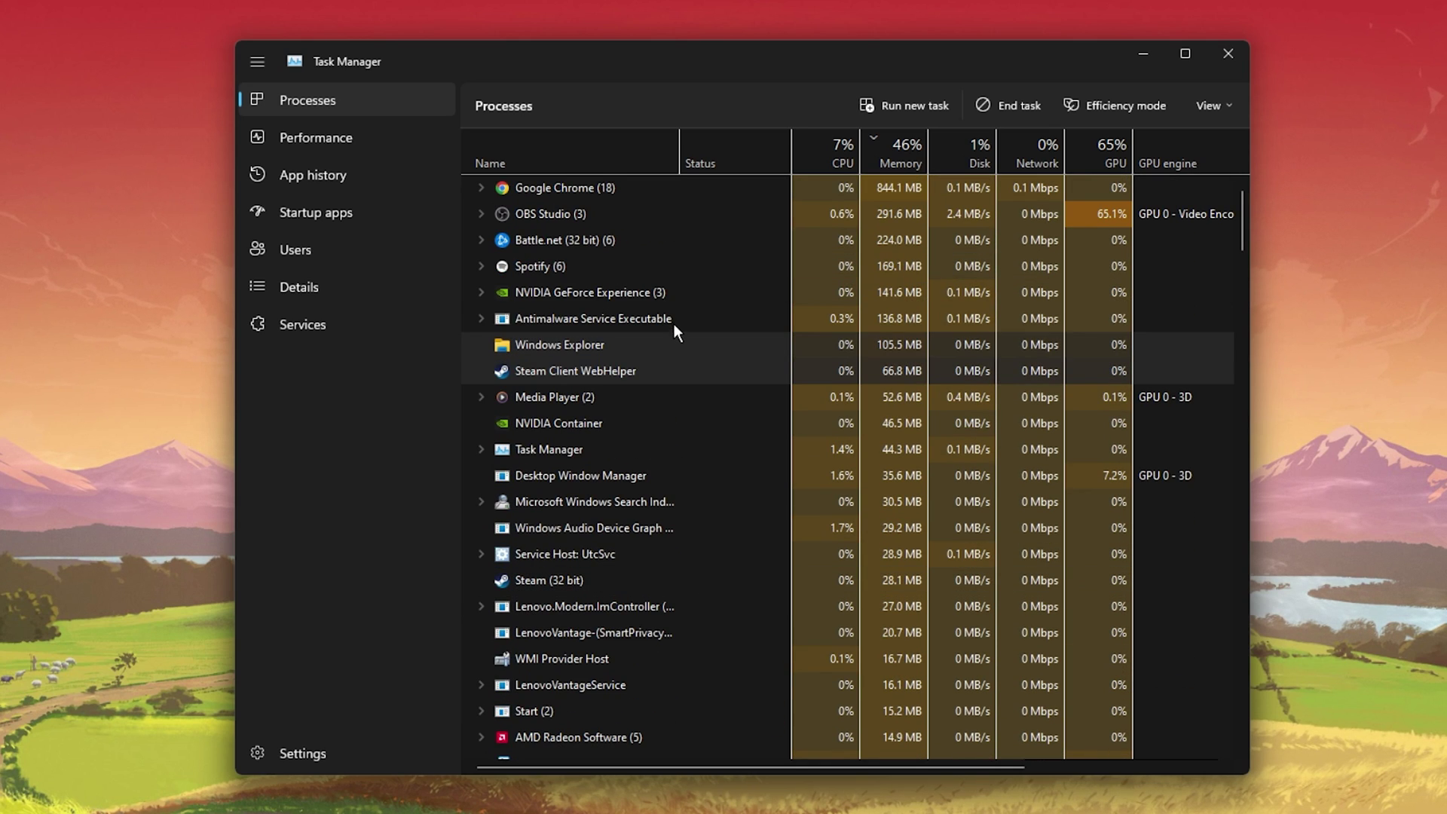
pyautogui.click(670, 215)
pyautogui.rightClick(671, 216)
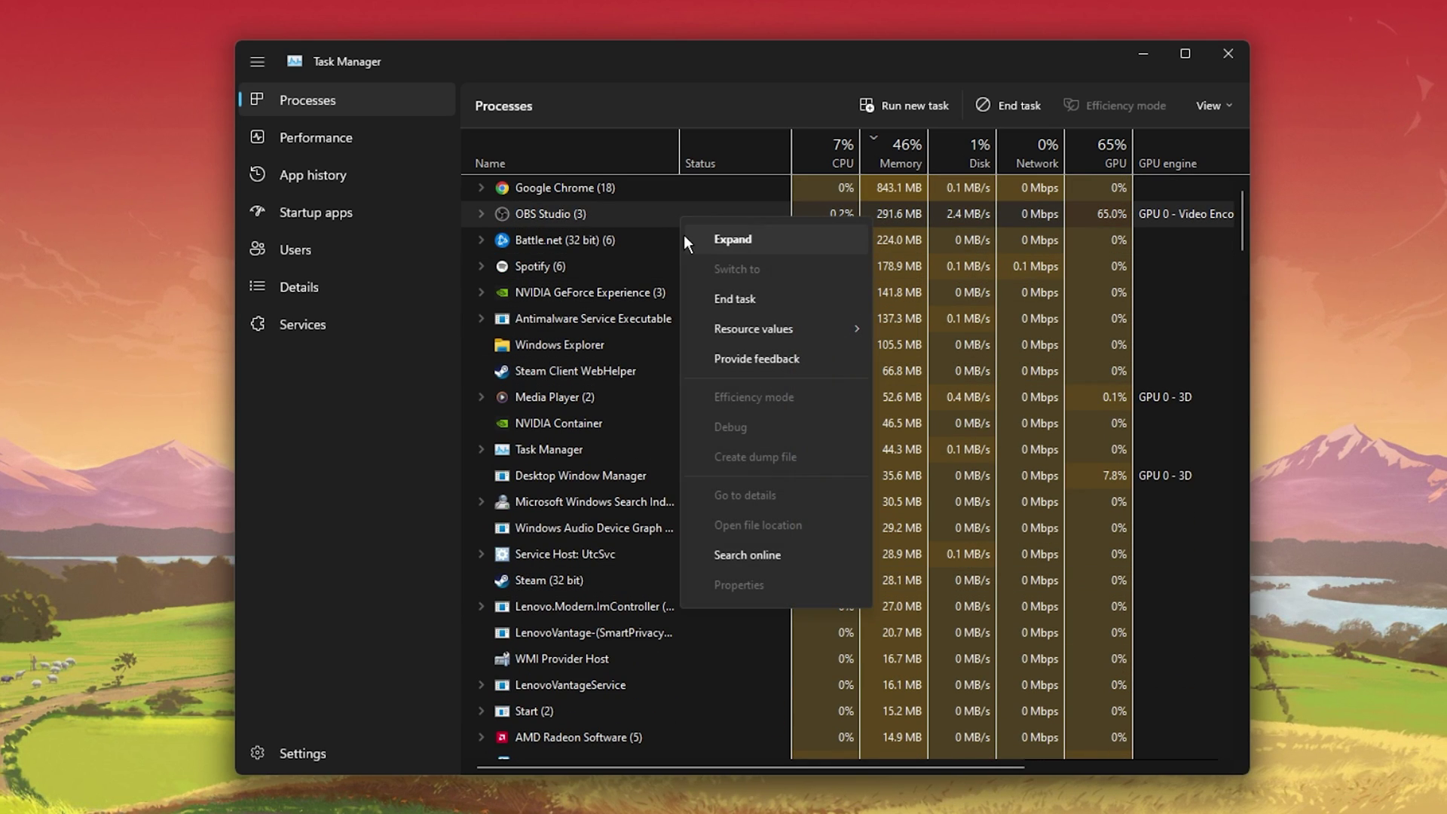
pyautogui.click(628, 219)
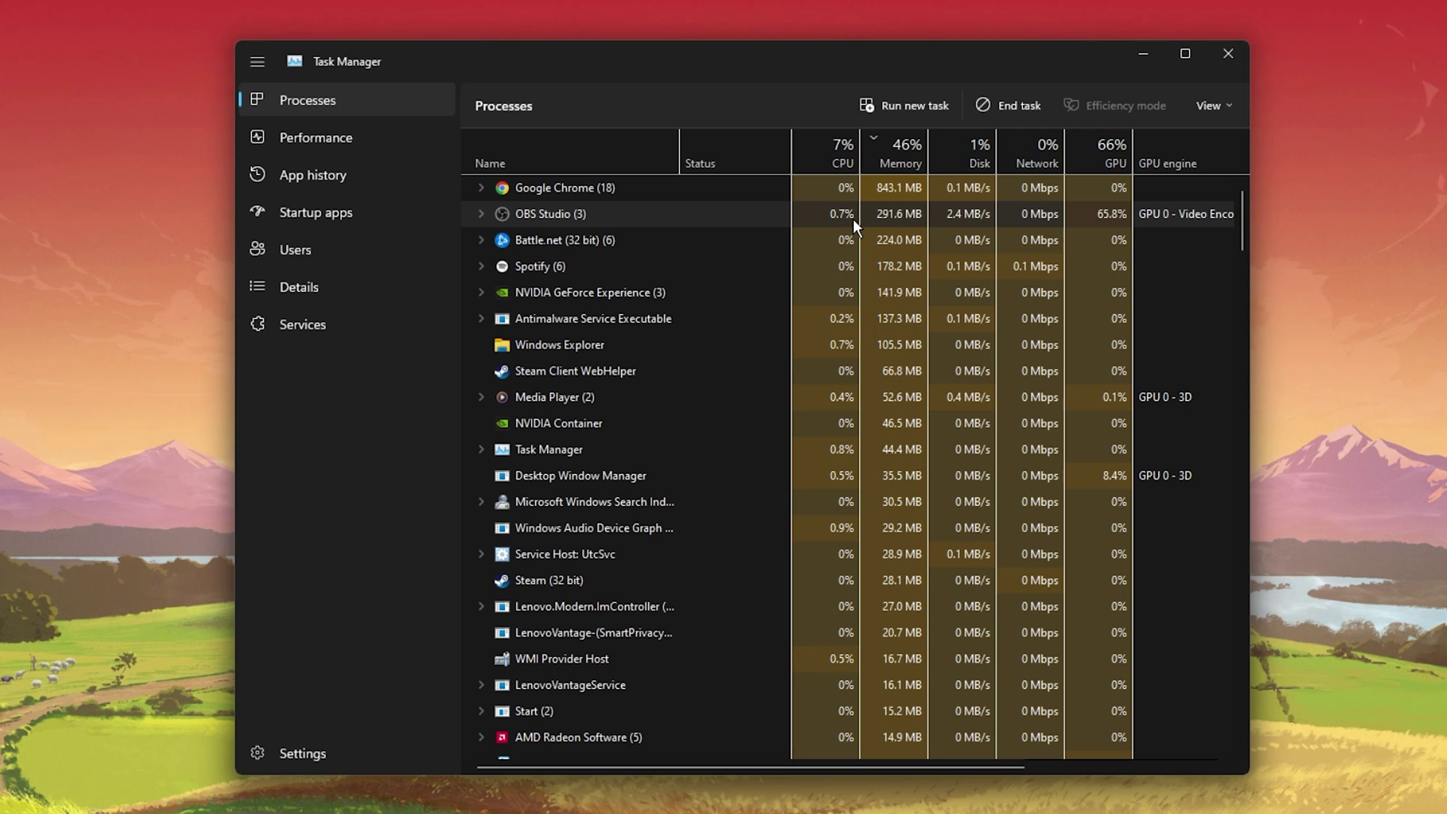
pyautogui.click(833, 160)
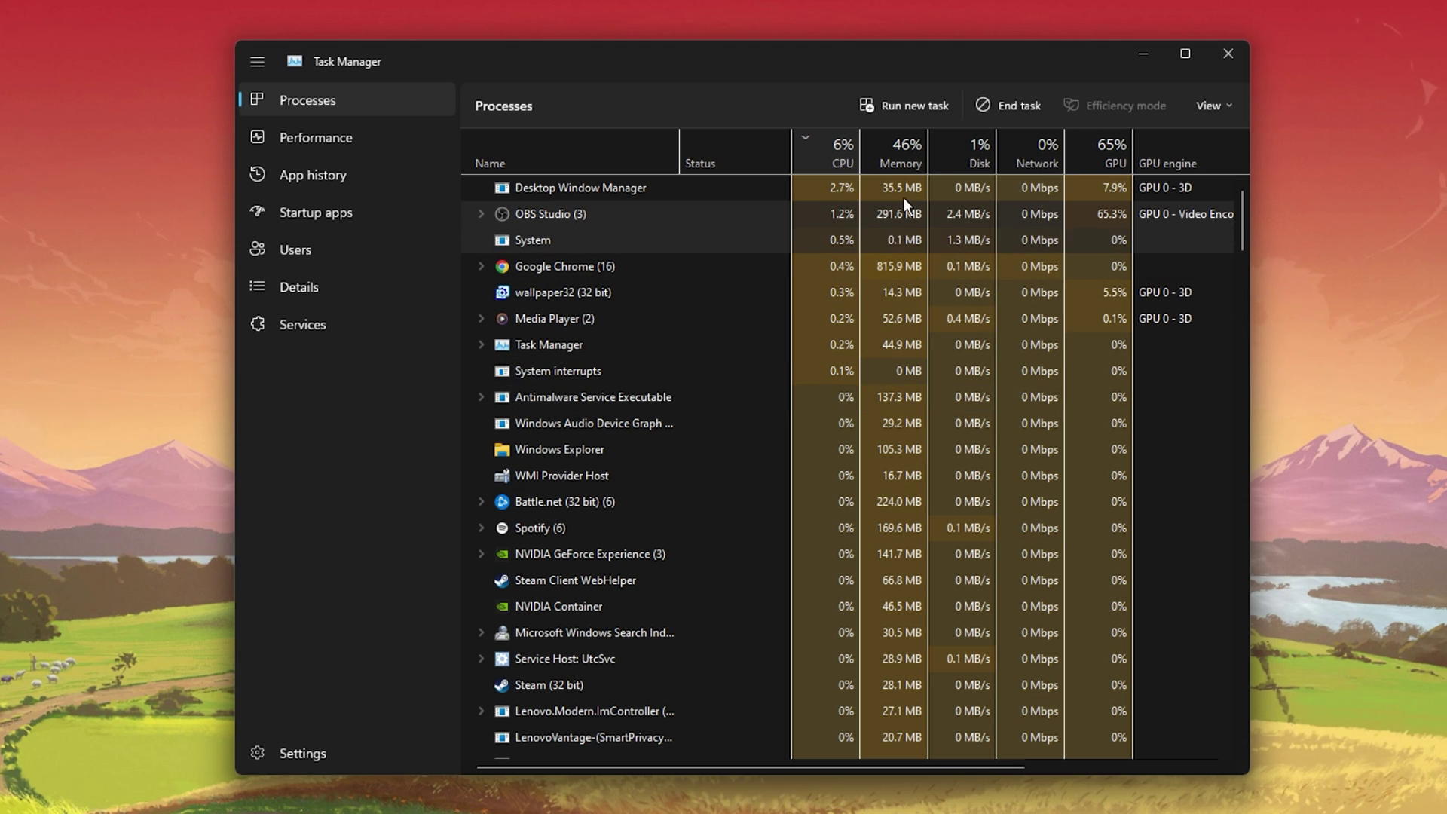
pyautogui.click(903, 157)
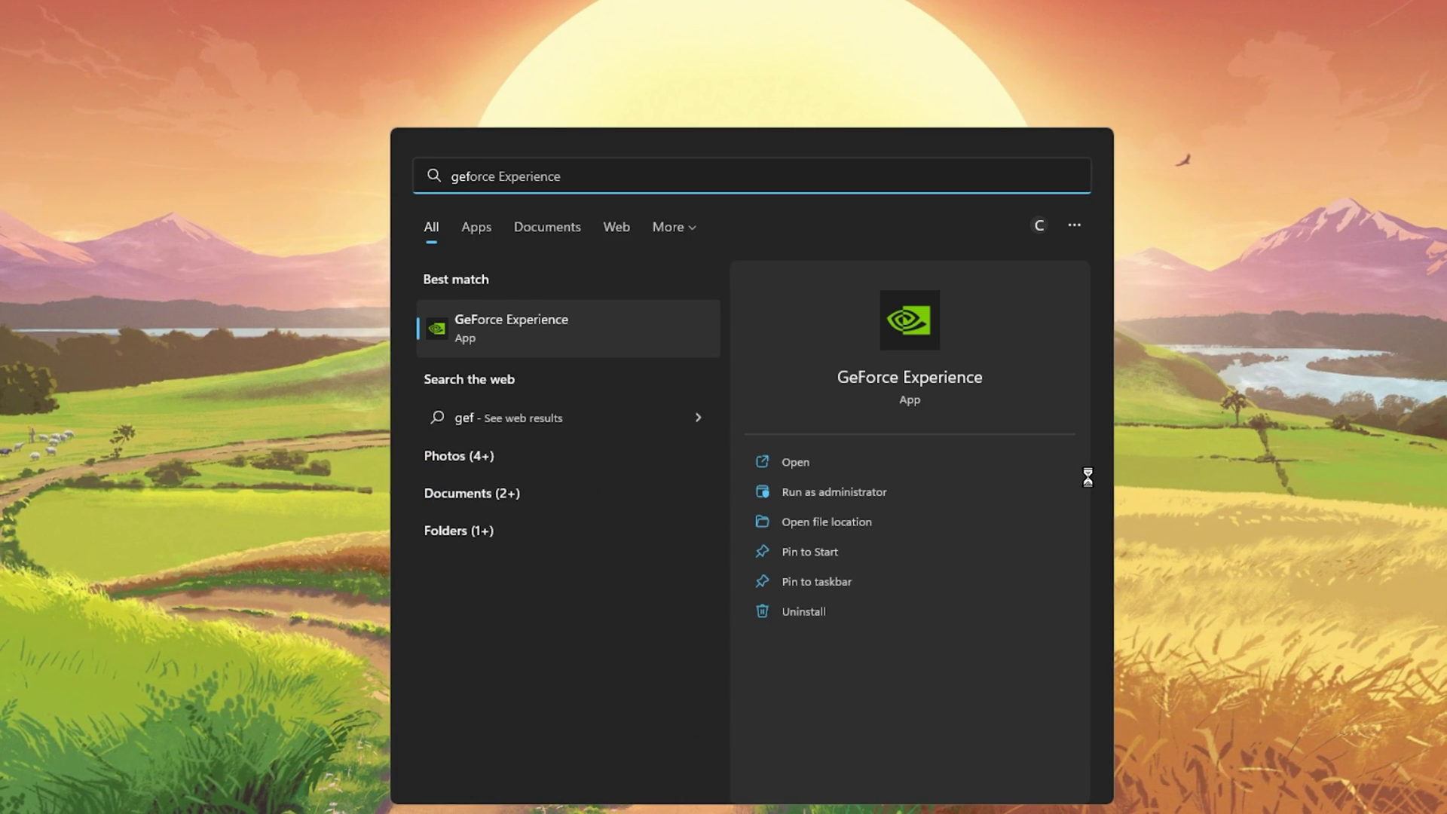
# Launch GeForce Experience and expand Game Ready driver 512.59 details on the Drivers page
pyautogui.press('Return')
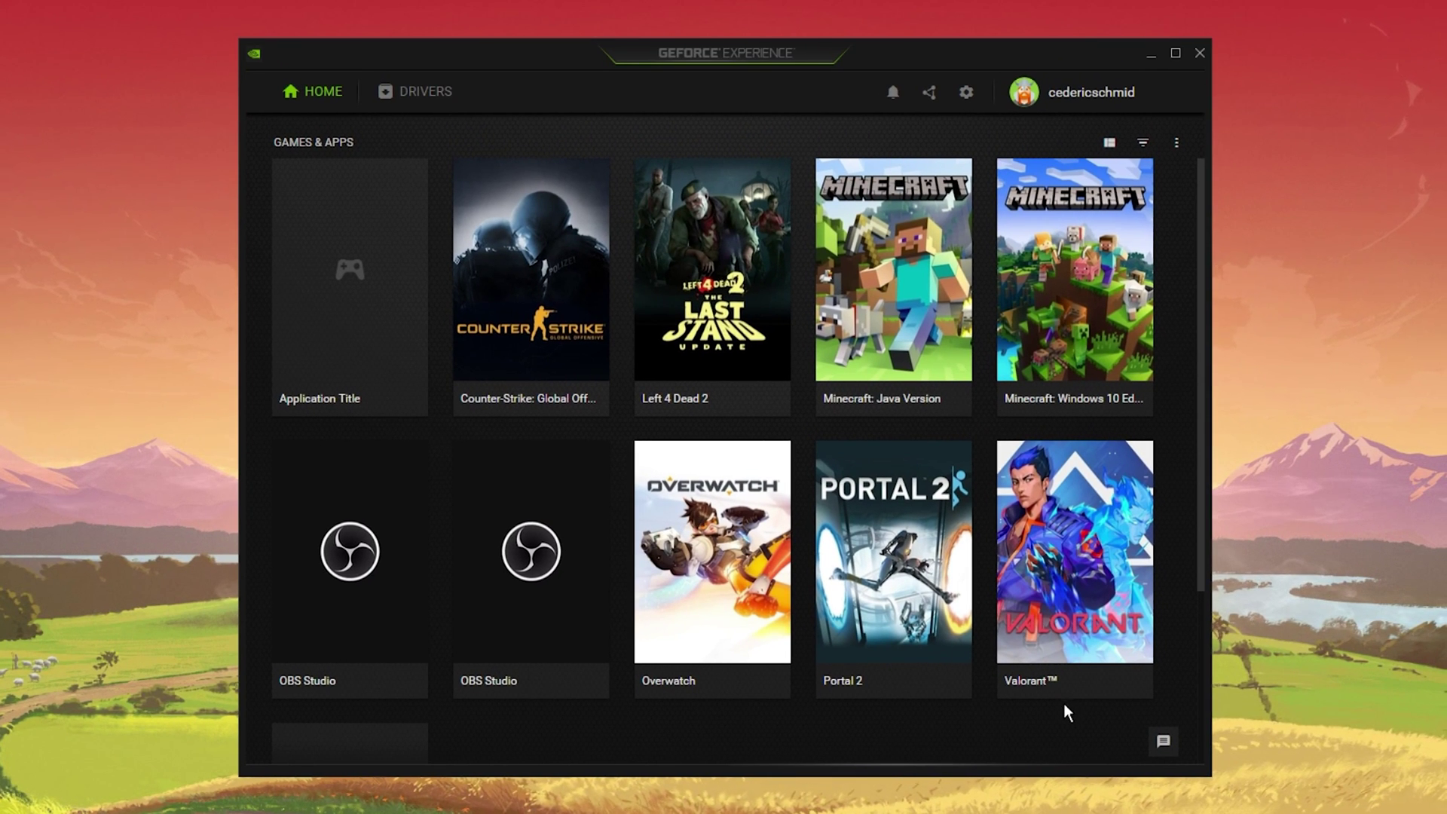
pyautogui.moveTo(1197, 491); pyautogui.dragTo(1196, 535)
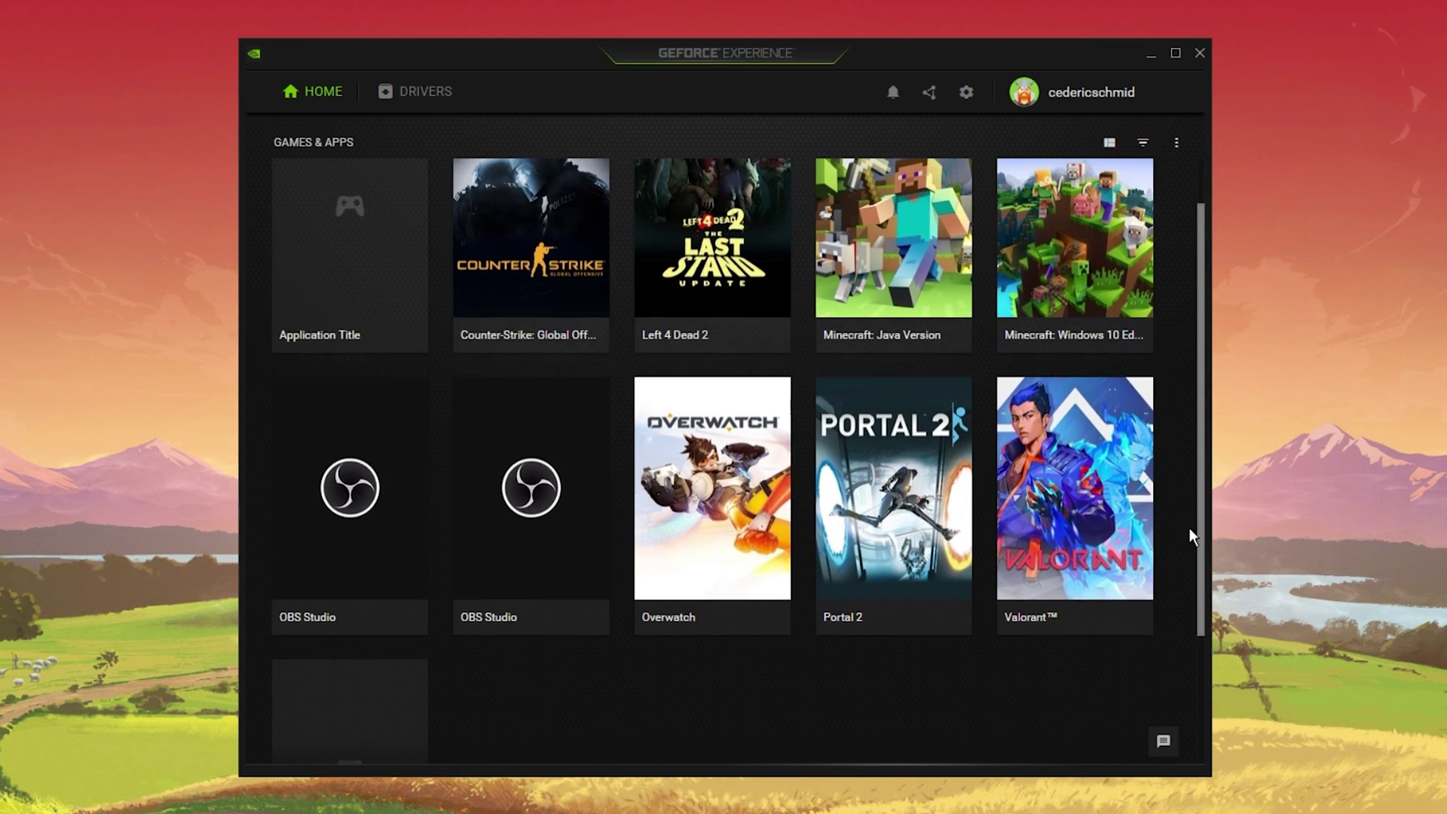
pyautogui.click(445, 97)
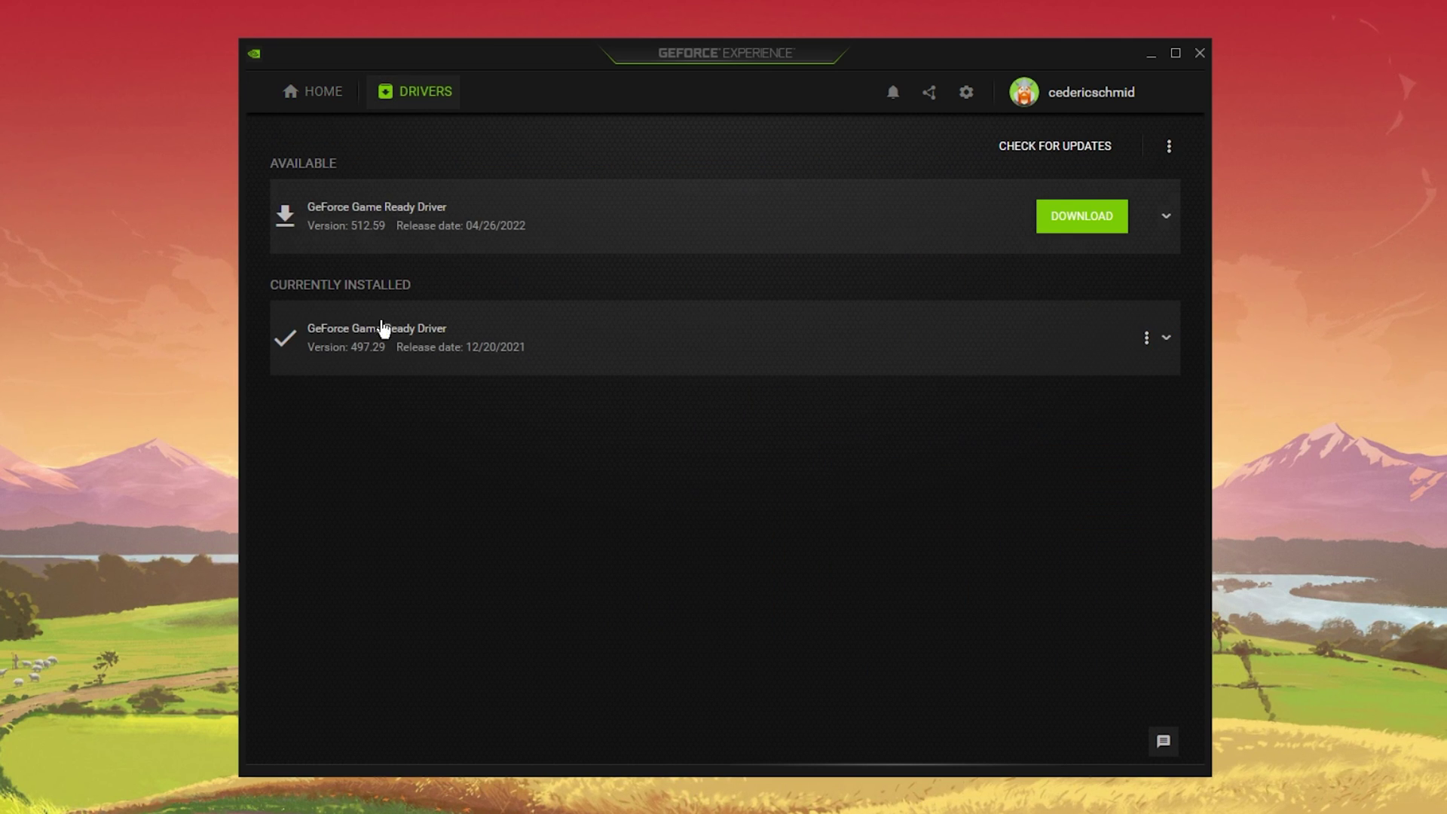
pyautogui.click(1166, 217)
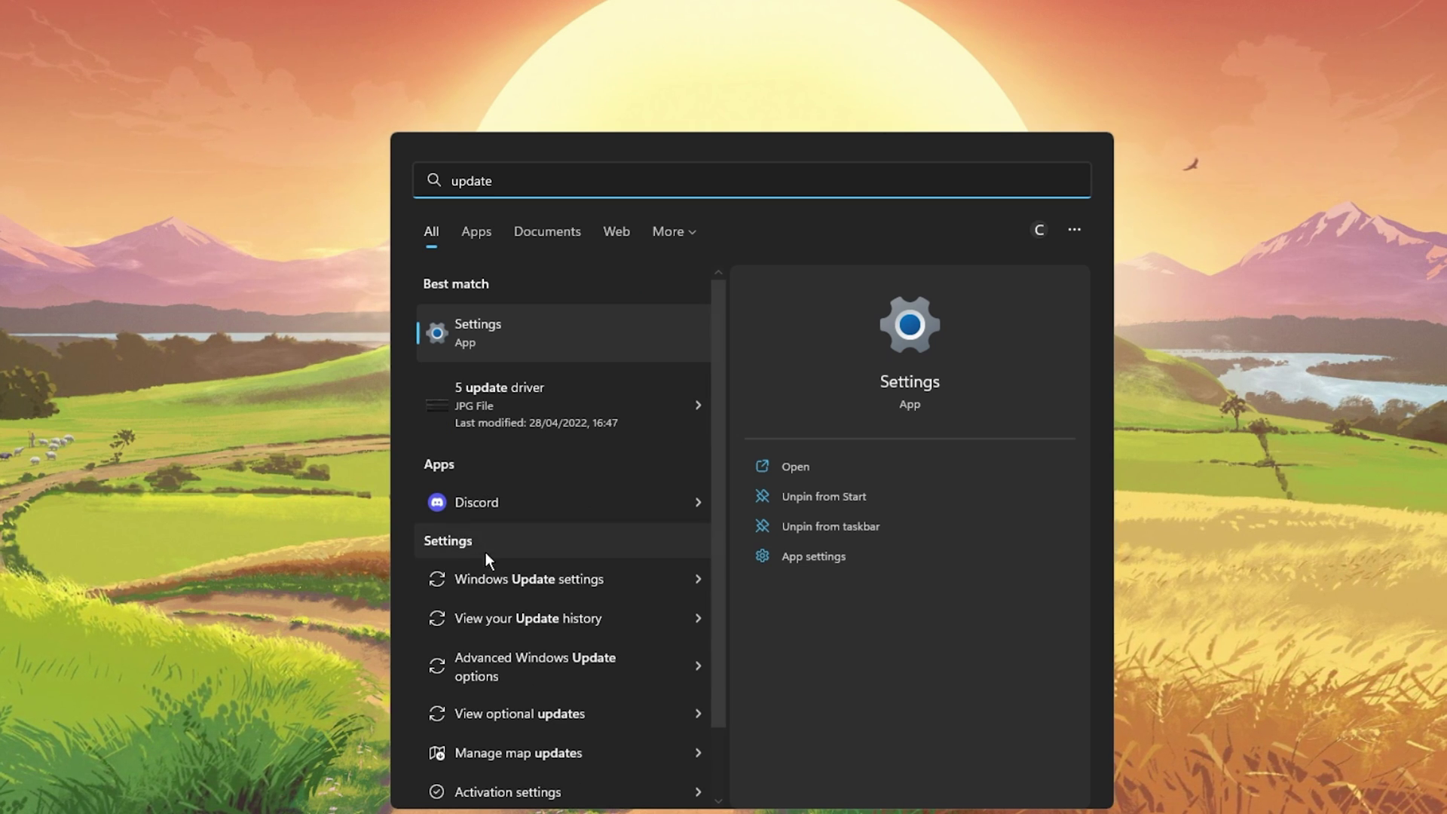
# Open Windows Update settings and run Check for updates
pyautogui.click(495, 579)
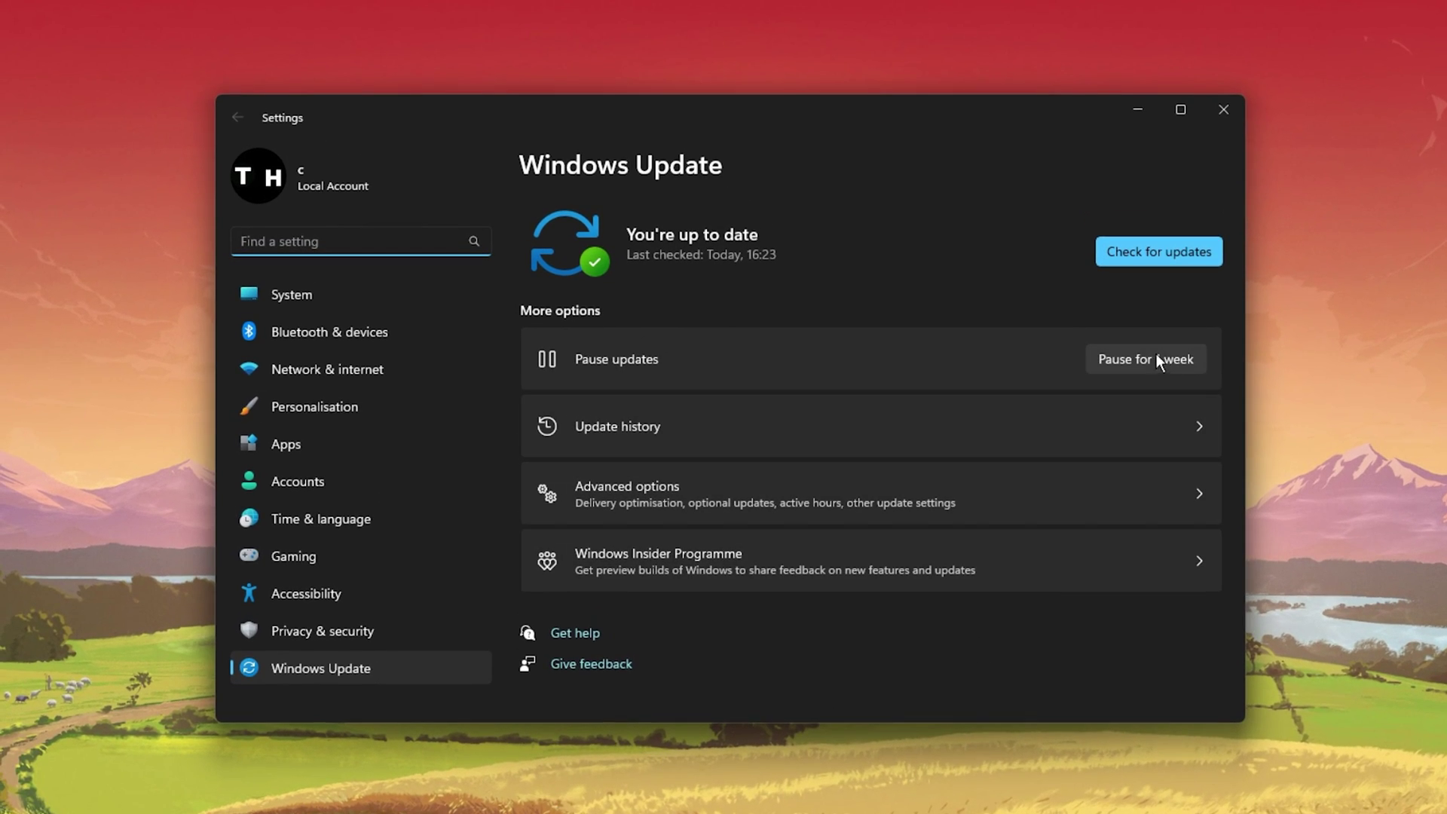
pyautogui.click(1143, 258)
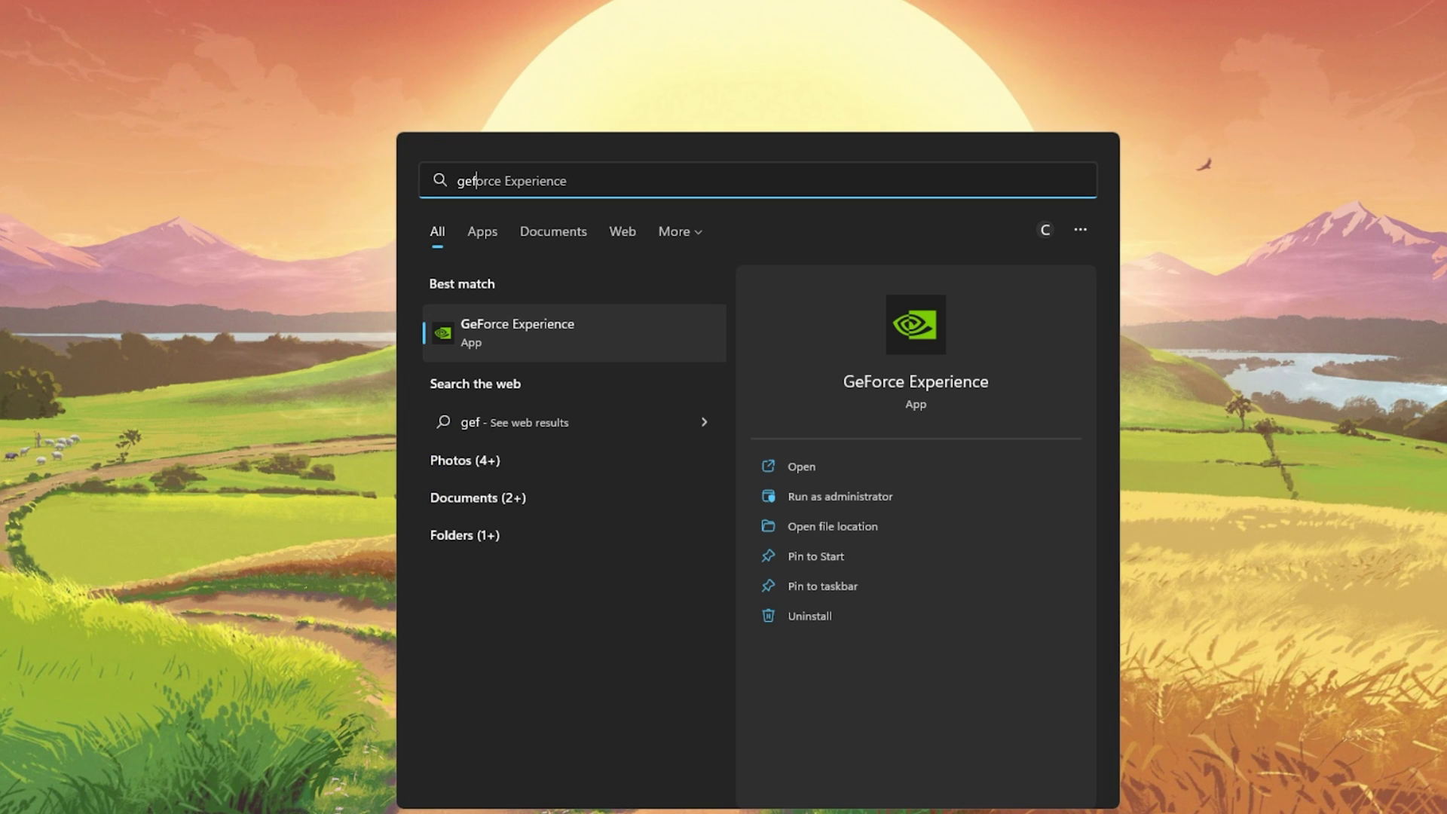
# Launch GeForce Experience and scroll its General settings to Image Scaling, on at 77%
pyautogui.press('Return')
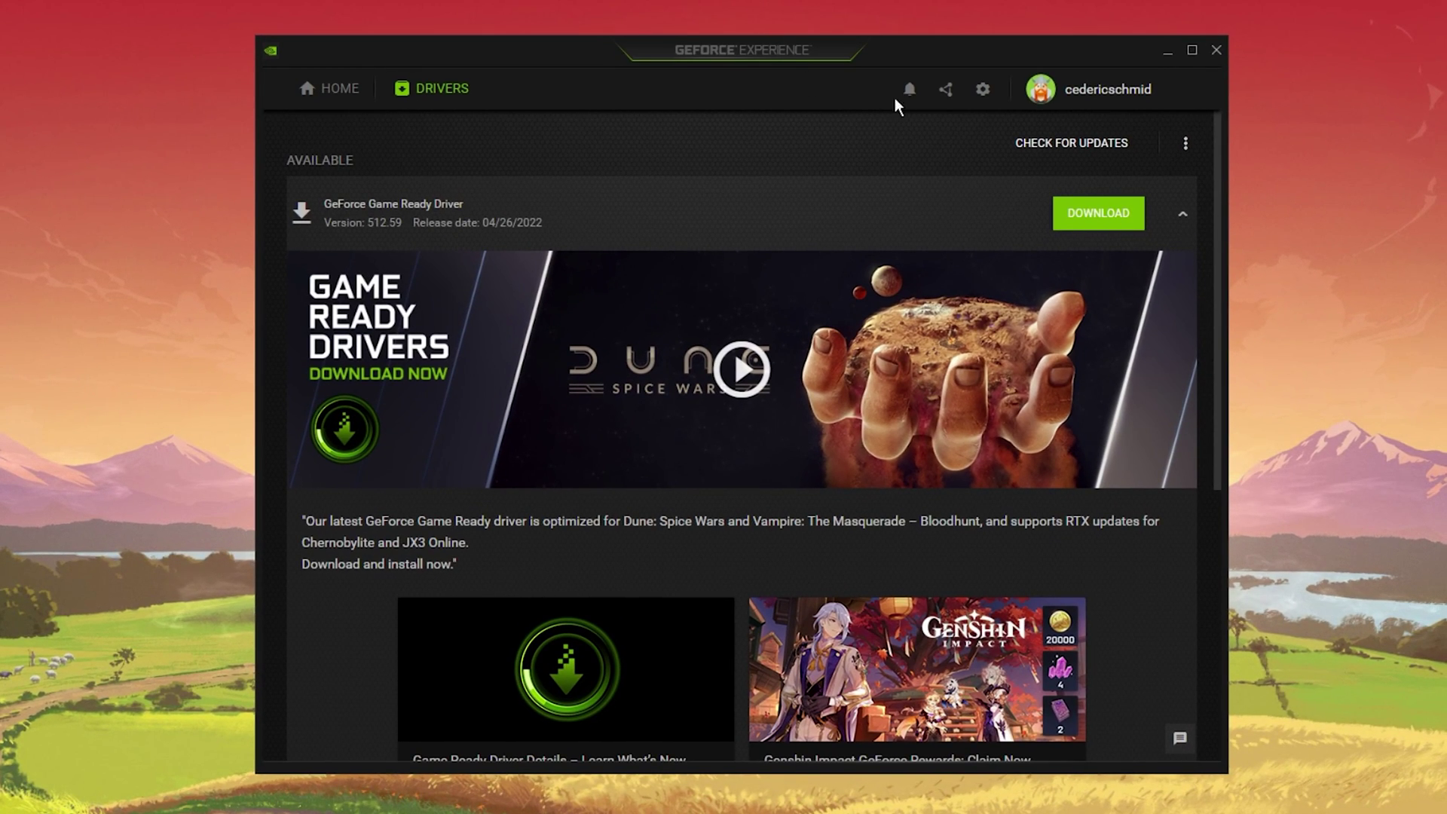
pyautogui.click(983, 90)
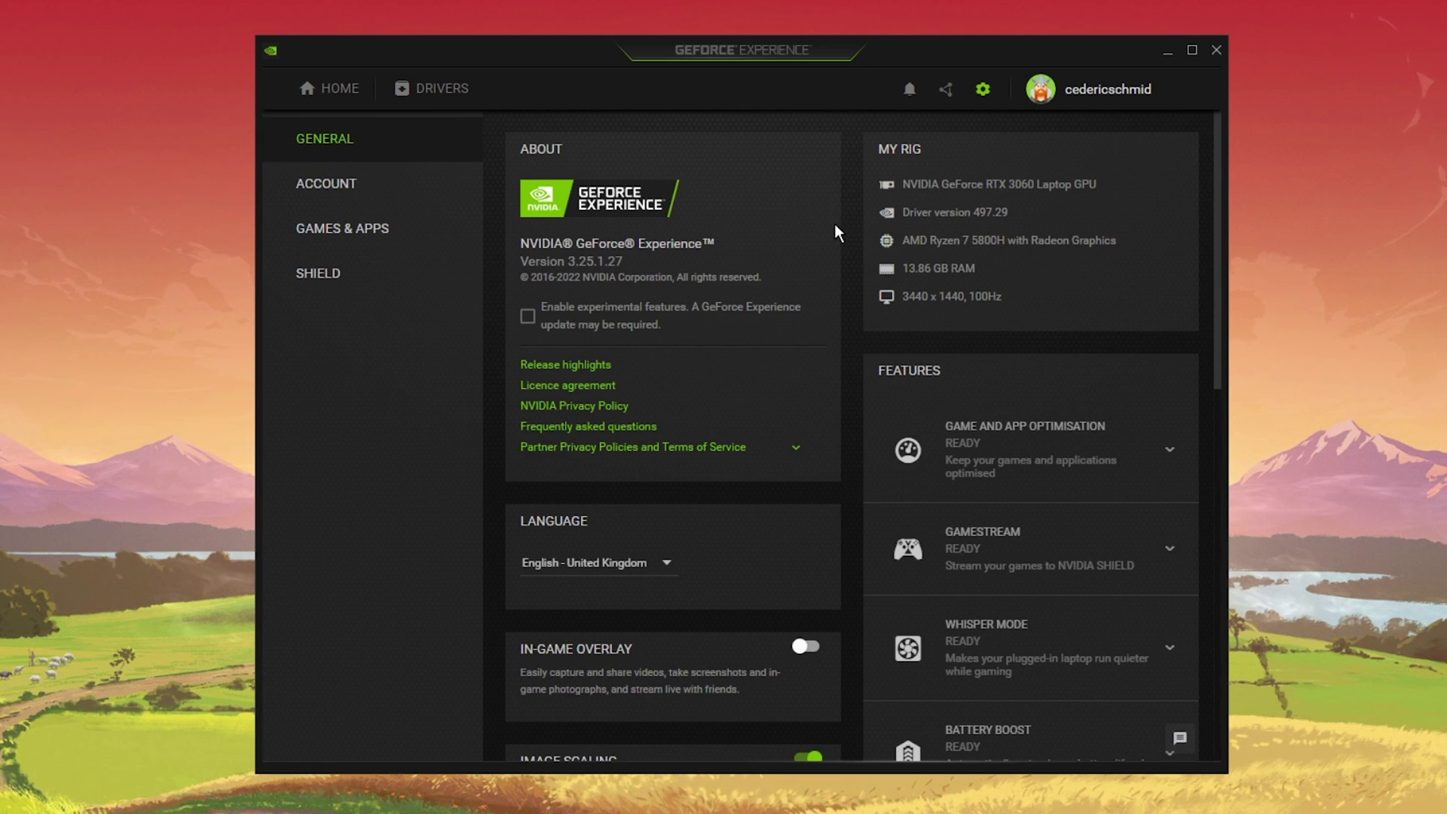
pyautogui.scroll(-7, 848, 218)
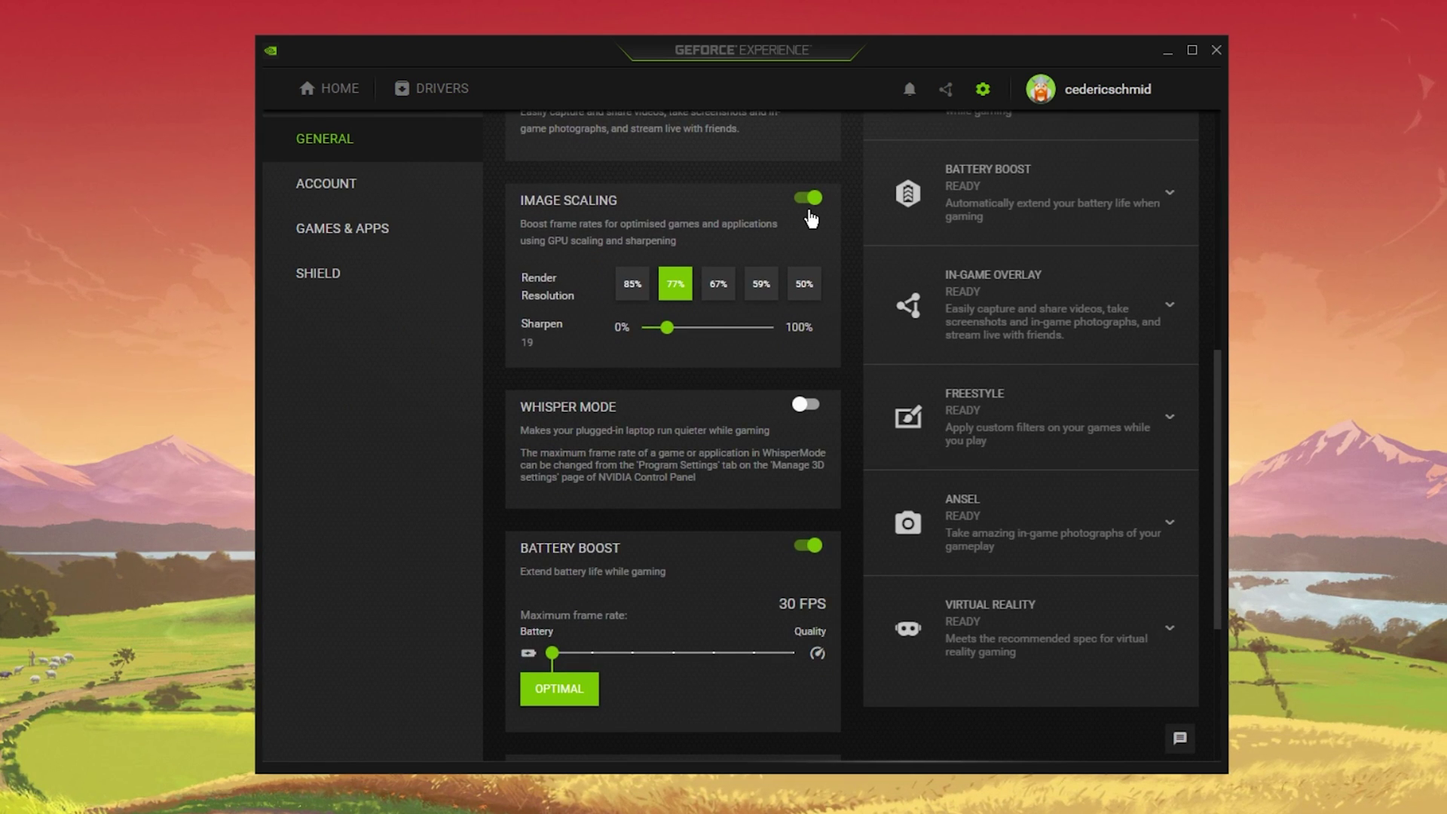